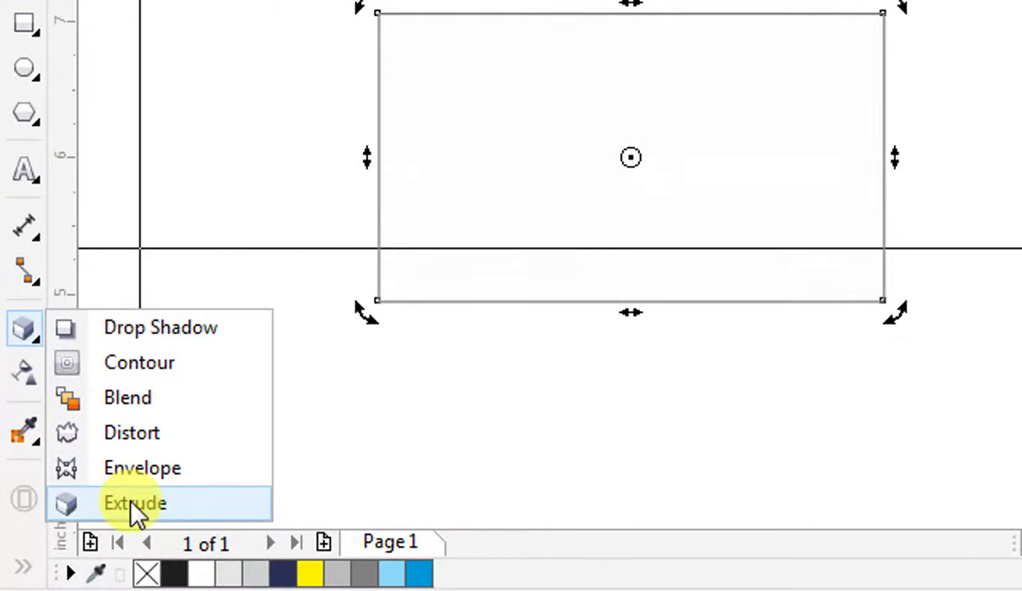
# Step: Extrude the rectangle with the Extrude Top Right preset and set its depth to 5
pyautogui.click(130, 503)
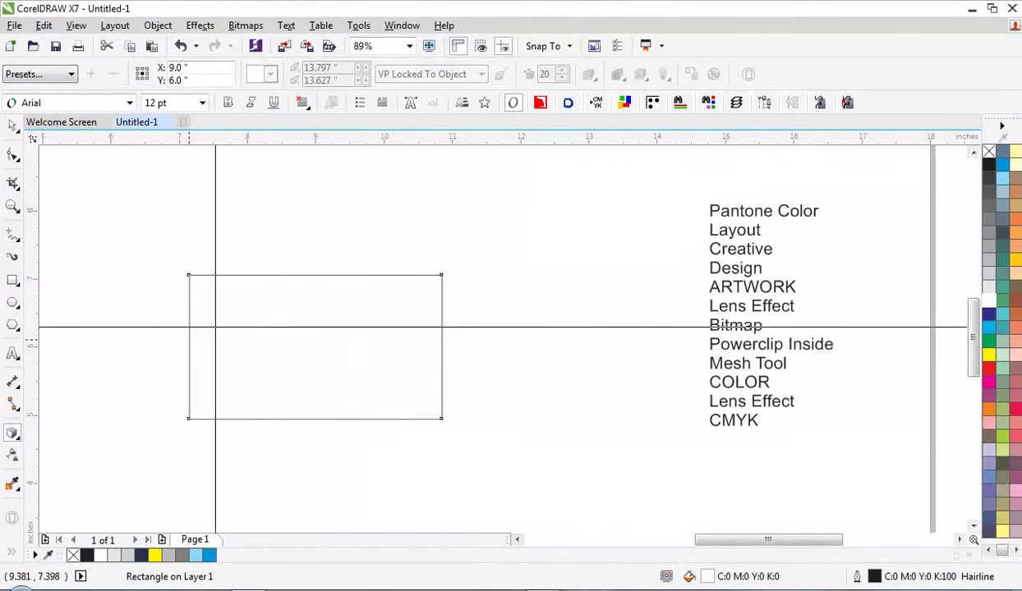
pyautogui.click(41, 74)
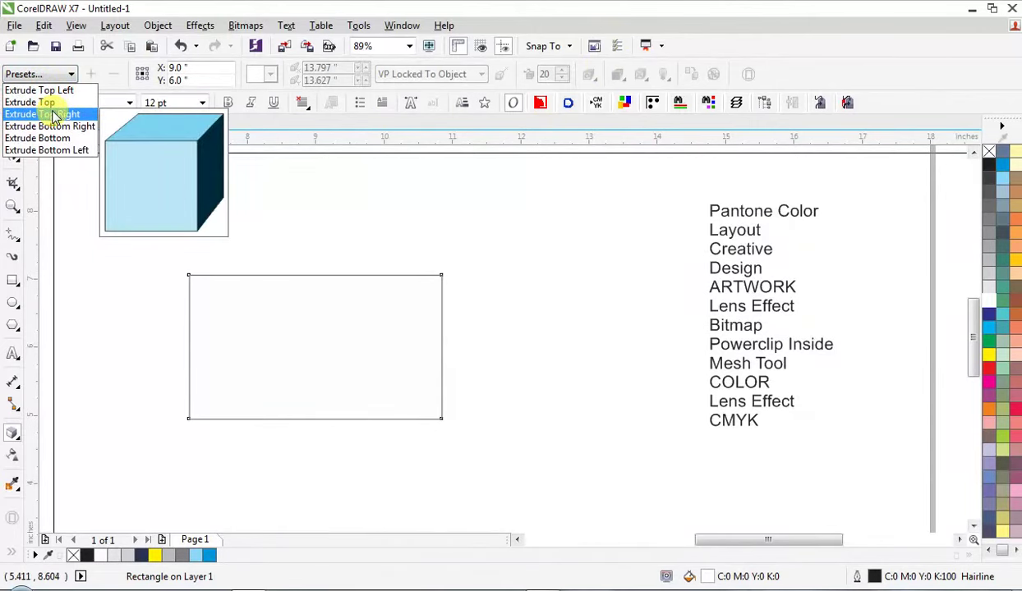
pyautogui.click(45, 114)
pyautogui.moveTo(391, 271); pyautogui.dragTo(361, 298)
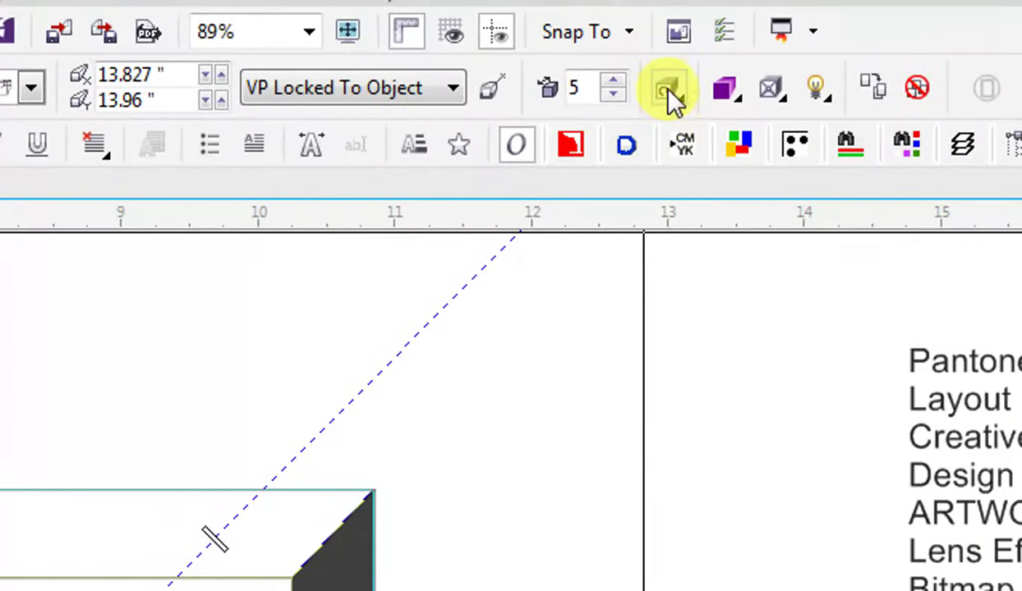
# Step: Rotate the extruded box in 3D so that its top, front and shaded side faces show in perspective
pyautogui.click(589, 76)
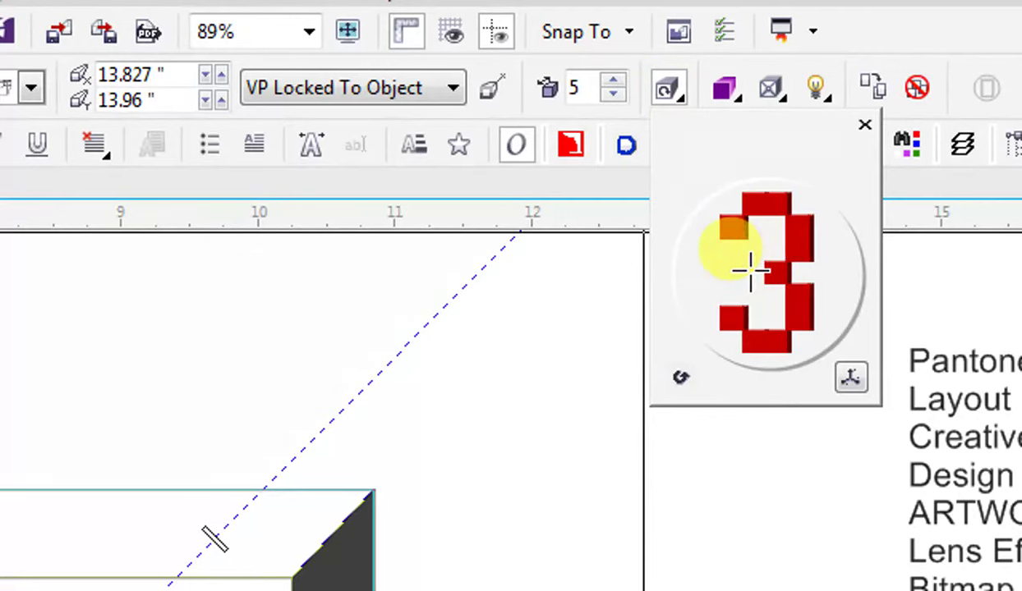
pyautogui.moveTo(745, 269); pyautogui.dragTo(750, 261)
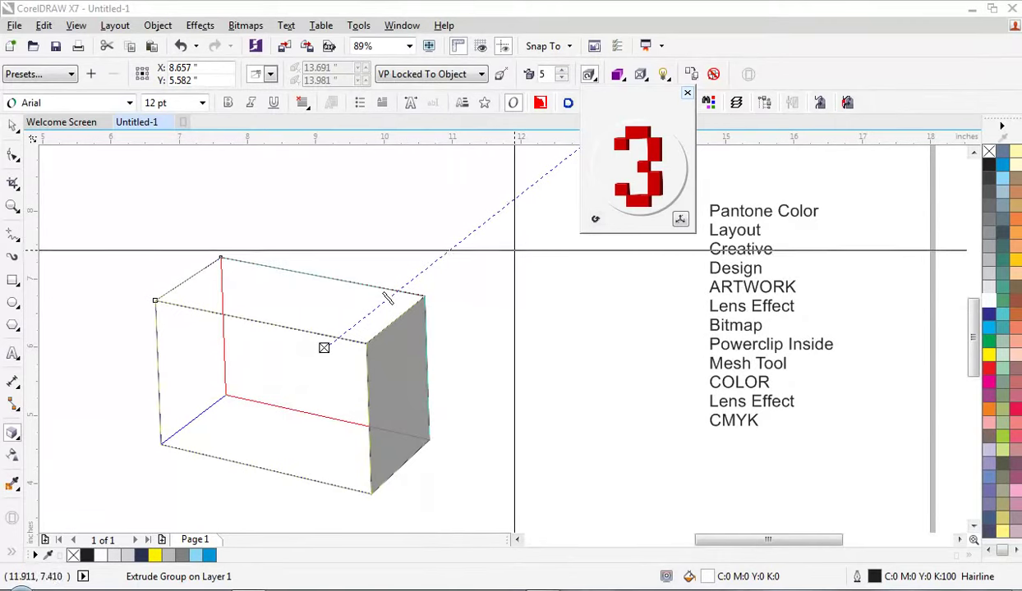
pyautogui.click(483, 466)
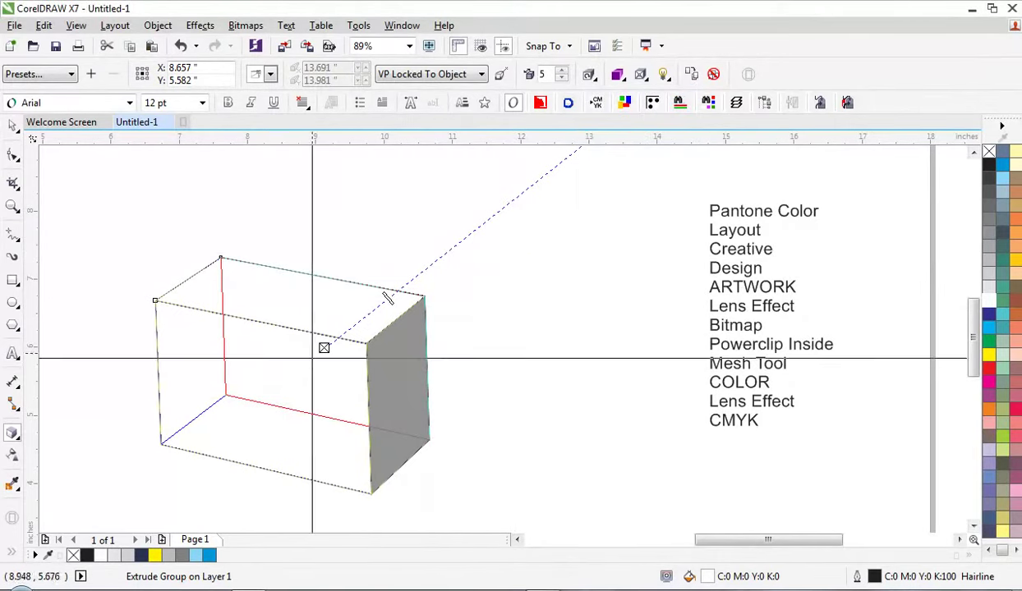
# Step: Deepen the box's extrusion to 7 and move the box up and to the right on the page
pyautogui.moveTo(388, 297); pyautogui.dragTo(18, 131)
pyautogui.click(17, 127)
pyautogui.moveTo(279, 381); pyautogui.dragTo(449, 313)
# Step: Break the box's extrude group apart and ungroup the pieces completely into individual faces
pyautogui.rightClick(448, 297)
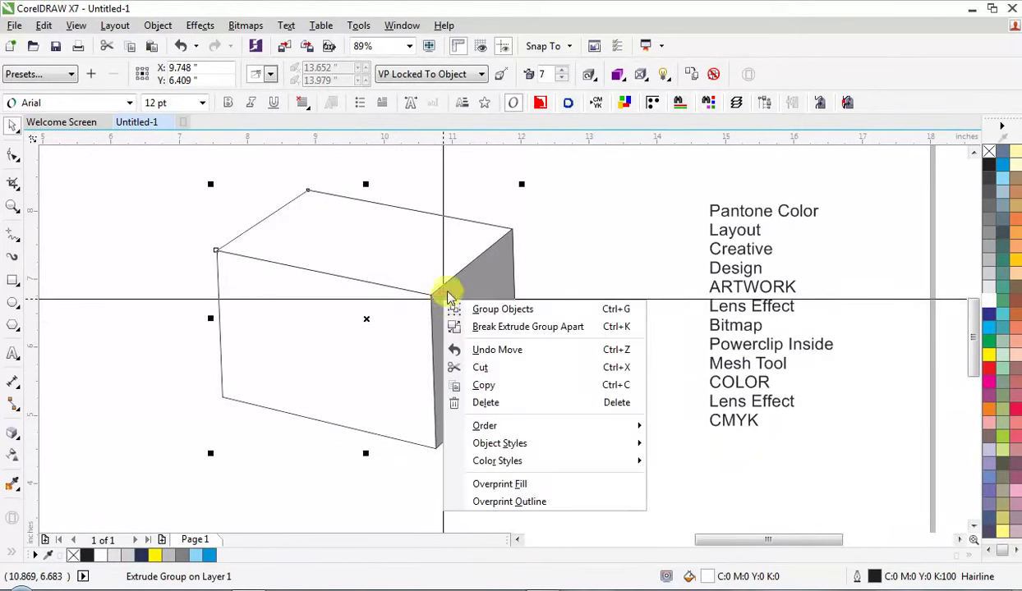
pyautogui.click(516, 327)
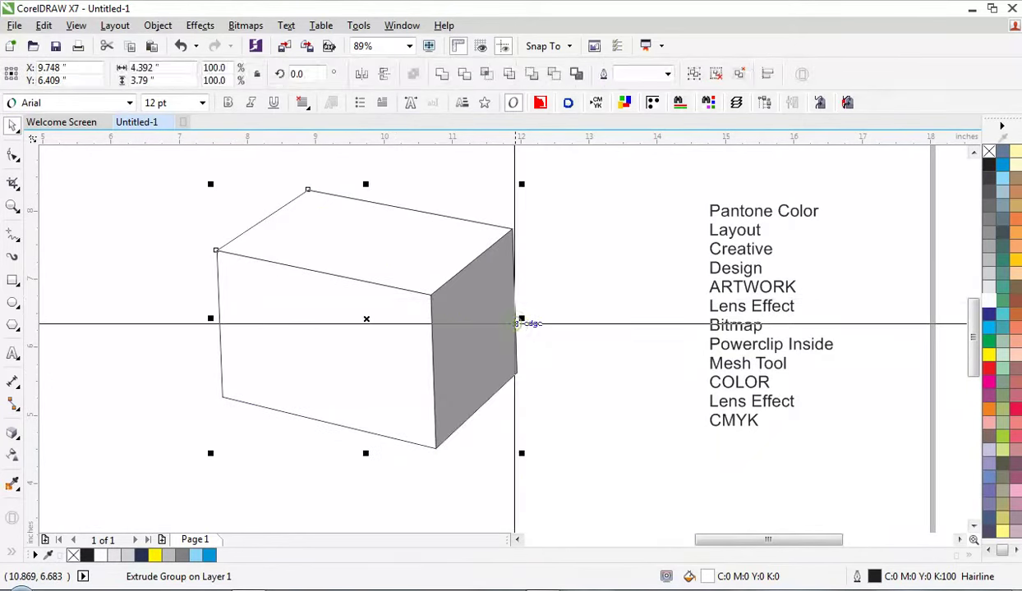
pyautogui.rightClick(469, 291)
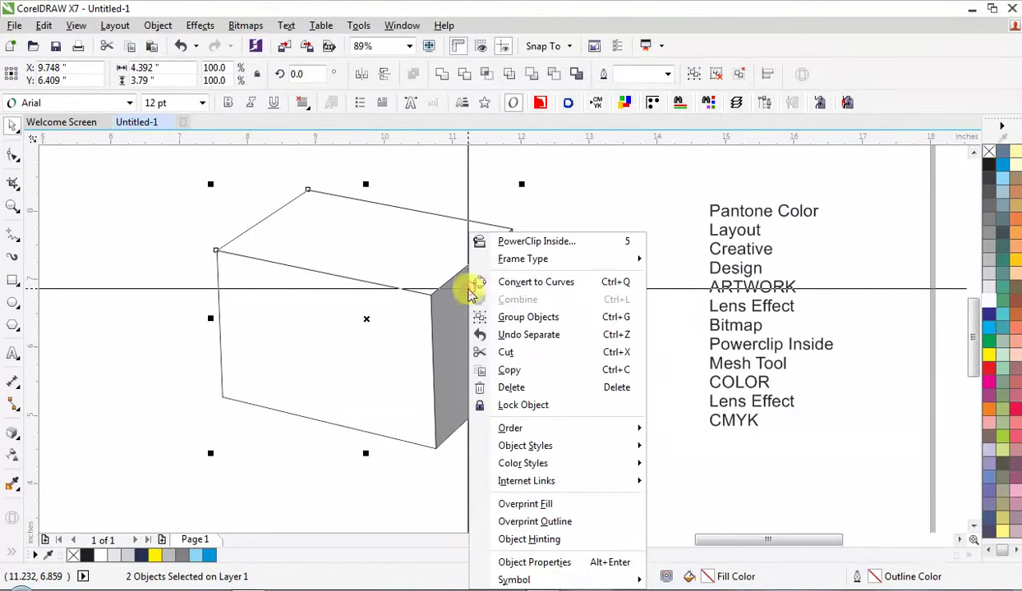
pyautogui.click(529, 317)
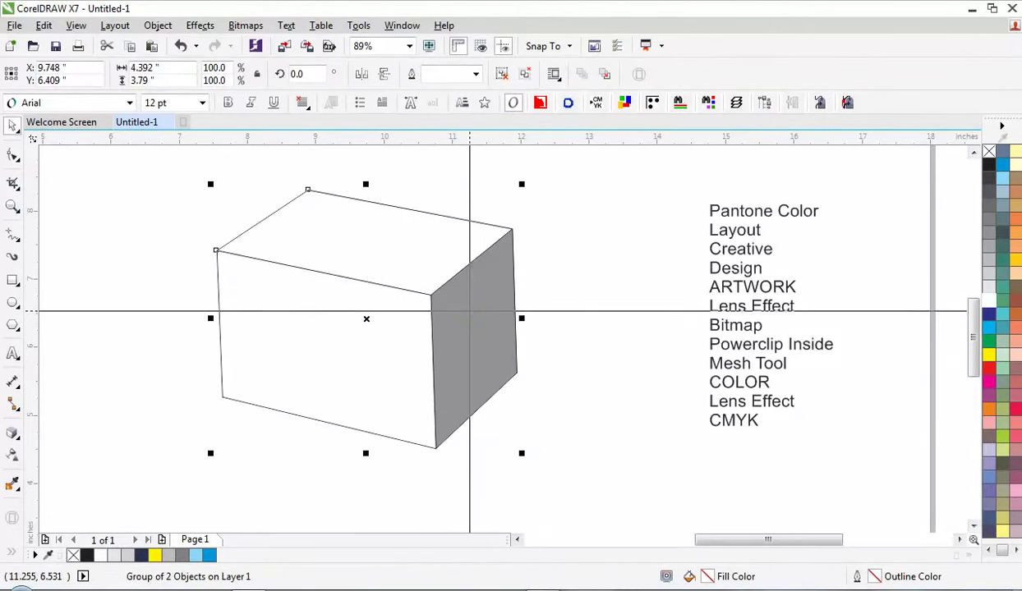
pyautogui.rightClick(469, 312)
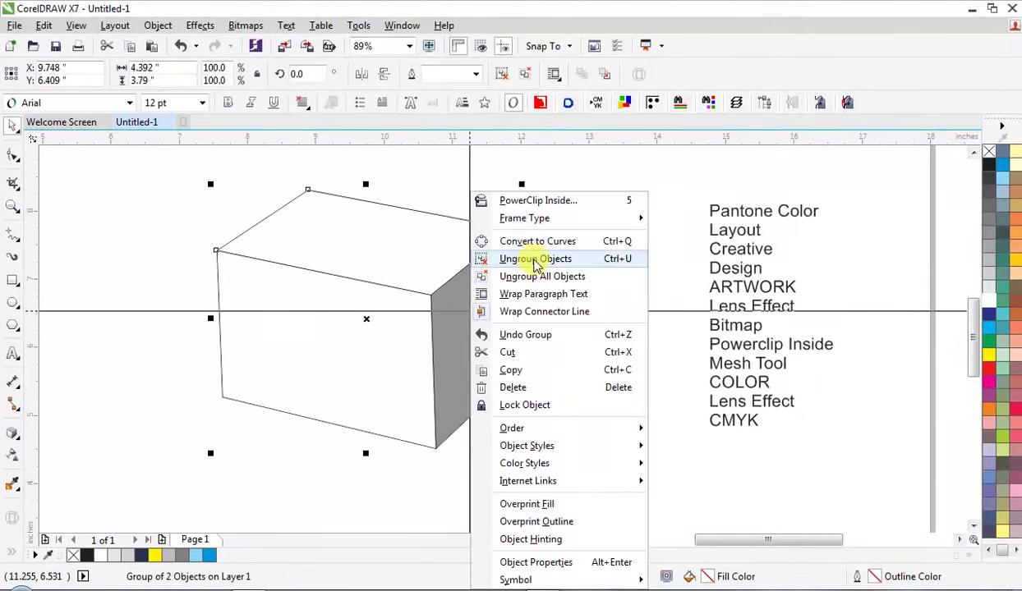
pyautogui.click(526, 259)
pyautogui.click(597, 257)
pyautogui.click(488, 309)
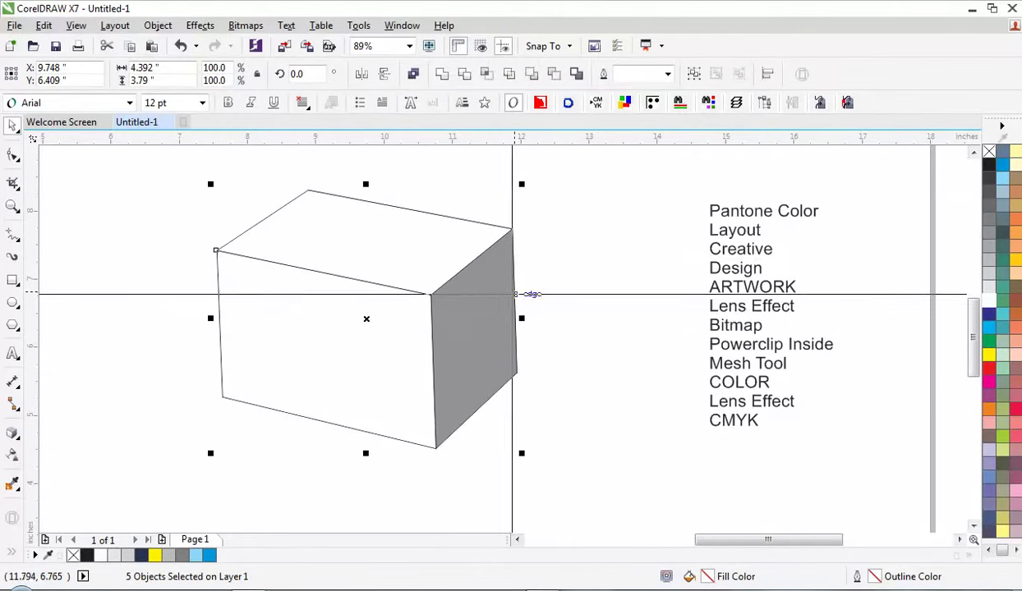
# Step: Select the box's shaded side face and its top face in turn to check that they are separate objects
pyautogui.click(564, 264)
pyautogui.click(447, 250)
pyautogui.click(490, 341)
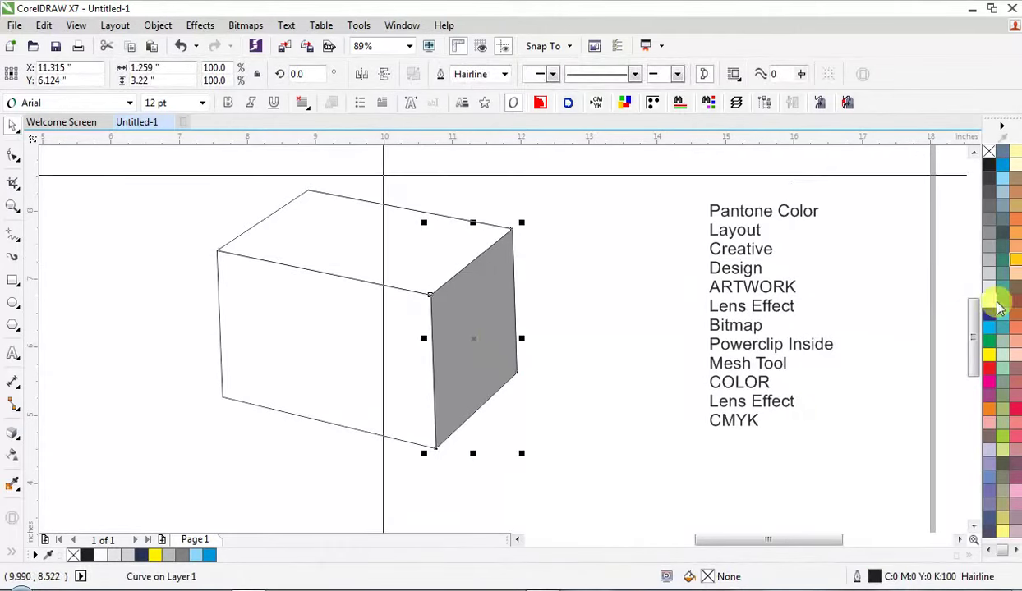
pyautogui.click(408, 253)
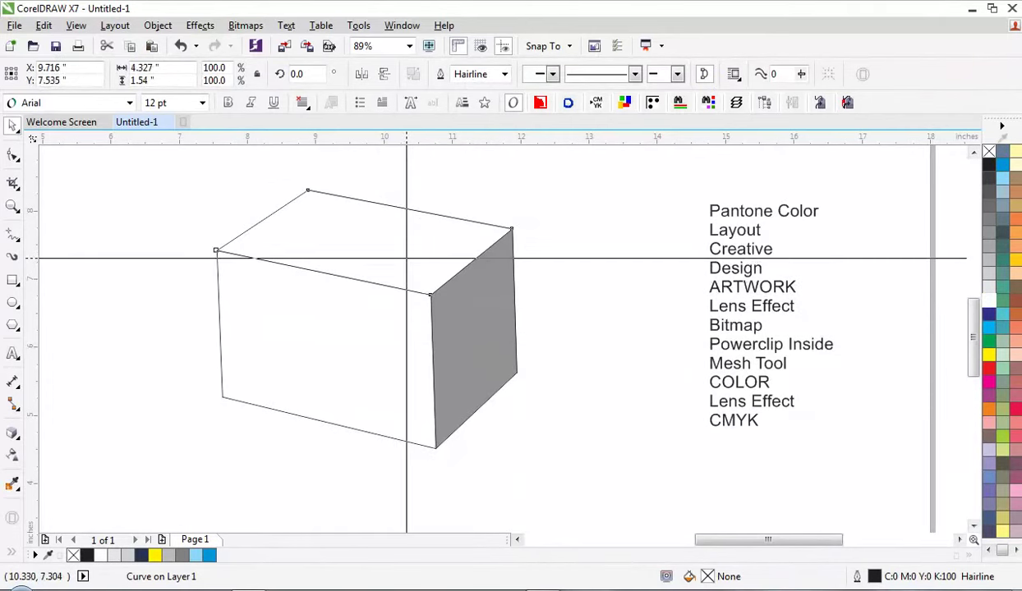
# Step: Move the word list text farther to the right and place a duplicate of it between the box and the original
pyautogui.click(752, 228)
pyautogui.click(762, 251)
pyautogui.hscroll(4, 790, 268)
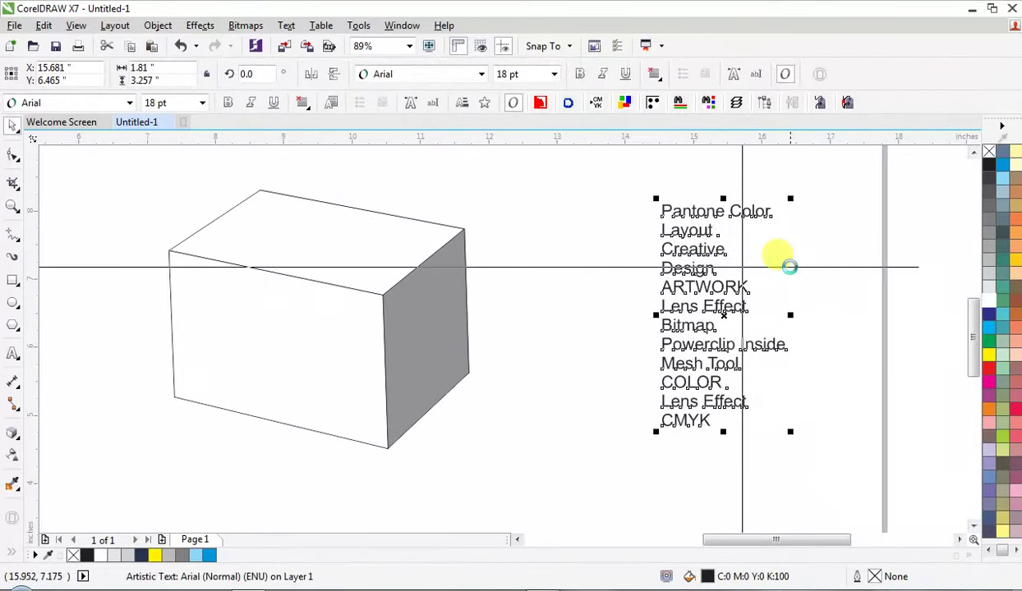
pyautogui.click(624, 273)
pyautogui.moveTo(624, 273); pyautogui.dragTo(515, 326)
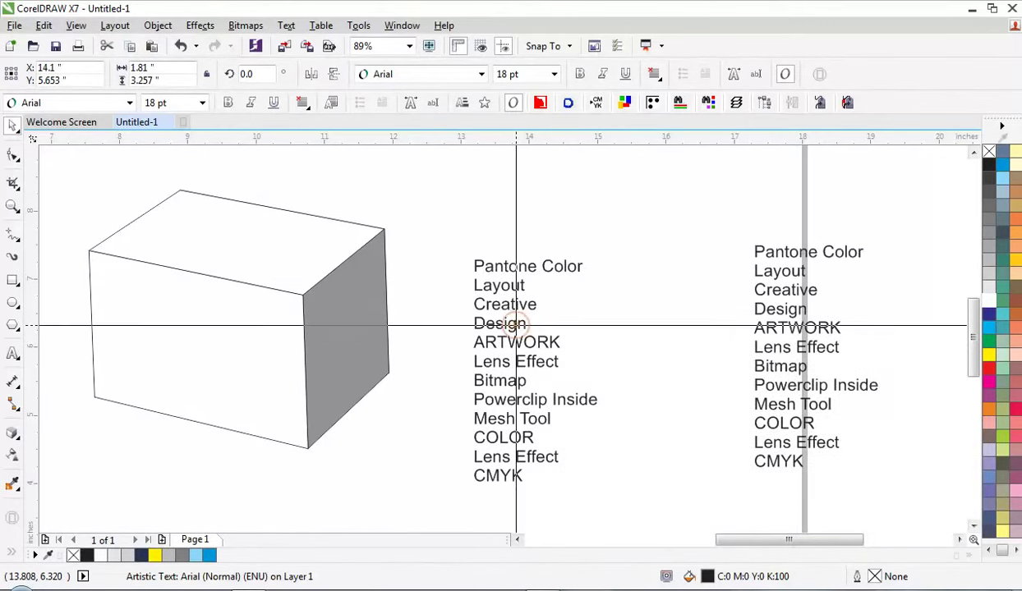
# Step: Break the duplicated artistic text apart into separate lines
pyautogui.rightClick(515, 325)
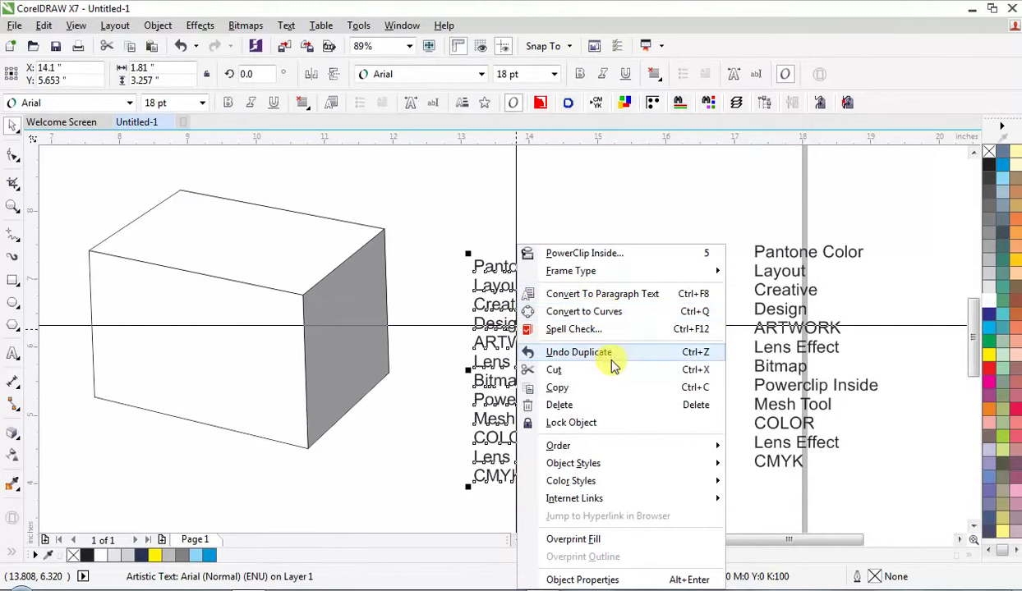
pyautogui.click(158, 25)
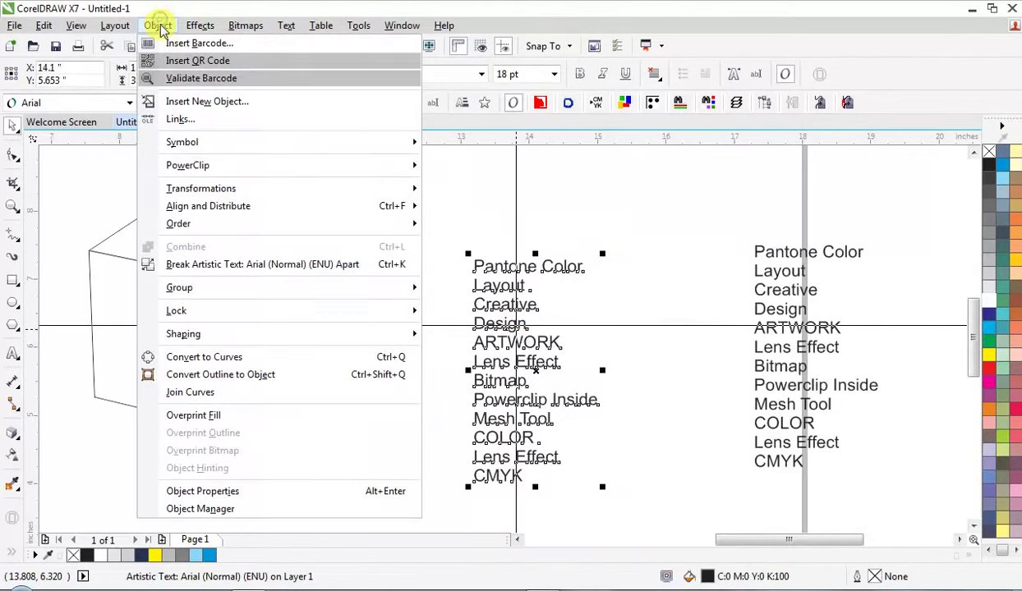
pyautogui.click(242, 265)
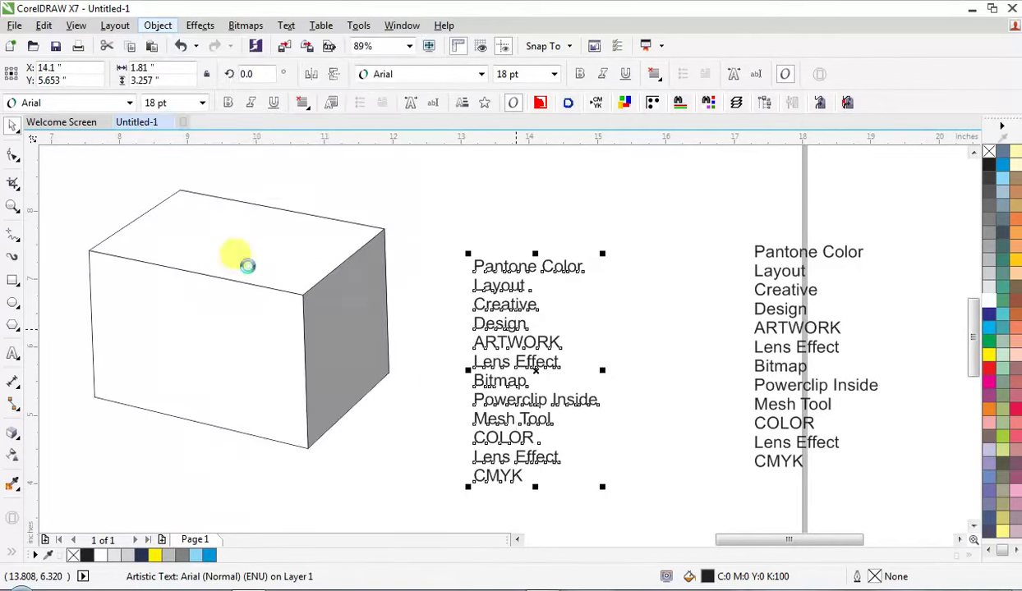
pyautogui.click(666, 212)
# Step: Start a word arrangement above the separated list with "Pantone Color", an enlarged "Layout" in Impact, and "Creative" beneath
pyautogui.moveTo(542, 267); pyautogui.dragTo(522, 200)
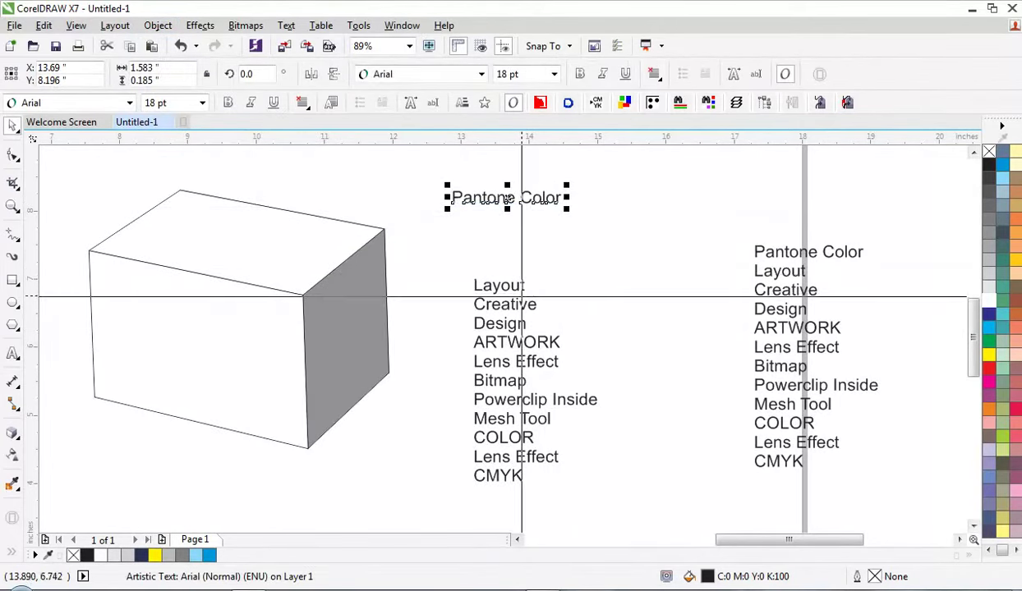
pyautogui.moveTo(519, 285); pyautogui.dragTo(518, 222)
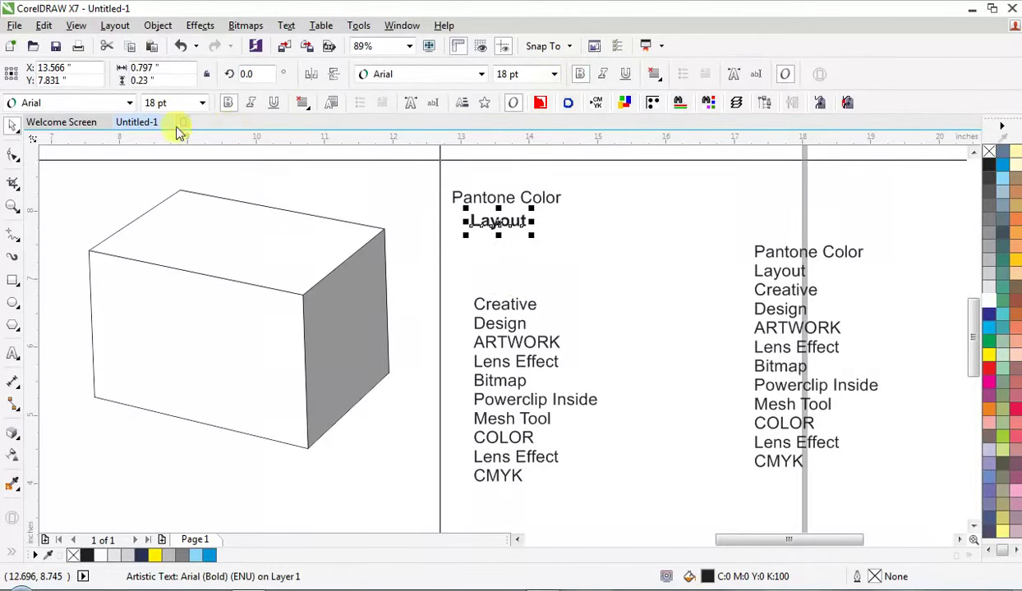
pyautogui.click(129, 104)
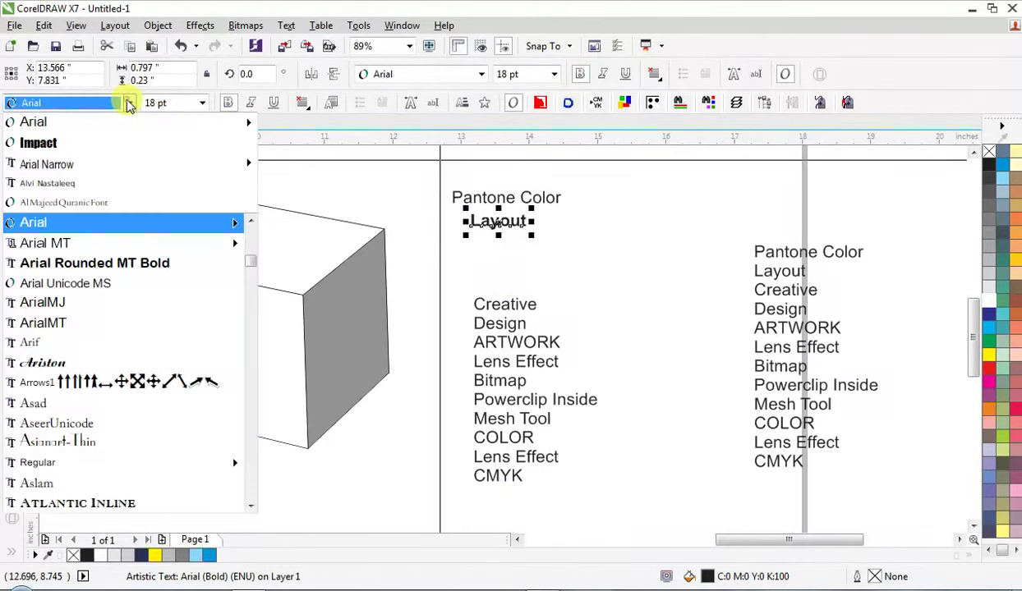
pyautogui.click(68, 145)
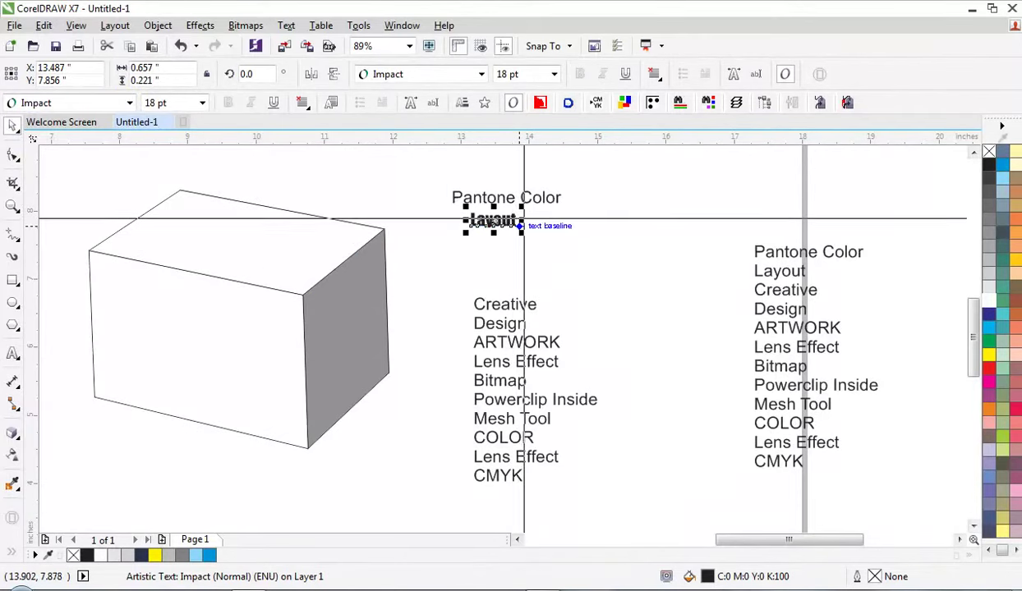
pyautogui.moveTo(523, 232); pyautogui.dragTo(540, 215)
pyautogui.moveTo(523, 304); pyautogui.dragTo(509, 241)
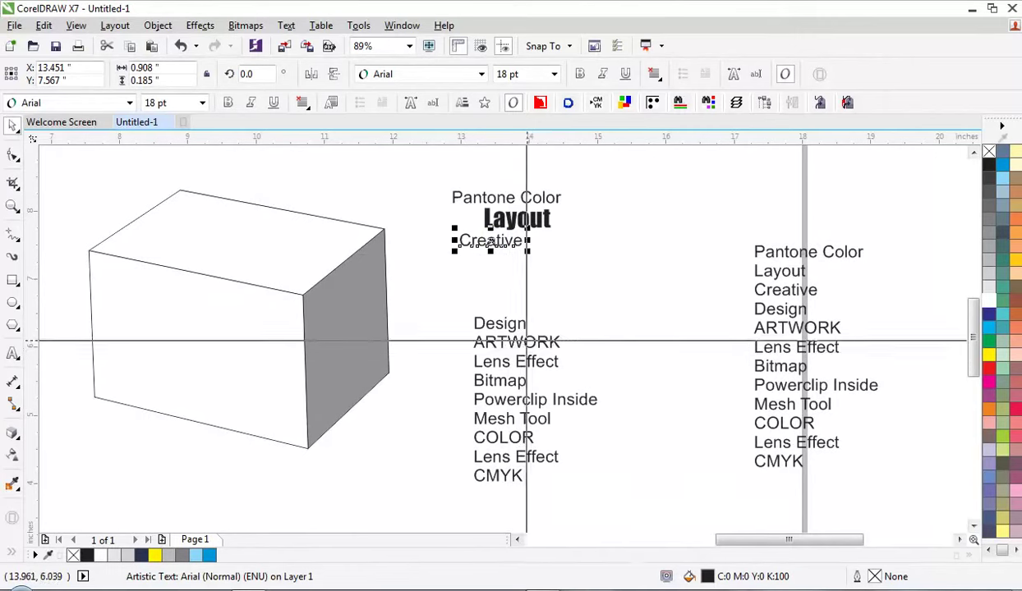
# Step: Add a bold copy of "CMYK" at 10.134 pt, rotated 270°, just left of "Layout"
pyautogui.moveTo(518, 476); pyautogui.dragTo(475, 302)
pyautogui.click(479, 269)
pyautogui.click(465, 260)
pyautogui.moveTo(473, 243)
pyautogui.mouseDown()
pyautogui.moveTo(463, 269)
pyautogui.moveTo(474, 220)
pyautogui.moveTo(467, 292)
pyautogui.moveTo(481, 228)
pyautogui.moveTo(463, 234)
pyautogui.moveTo(473, 244)
pyautogui.moveTo(474, 223)
pyautogui.mouseUp()
pyautogui.click(580, 76)
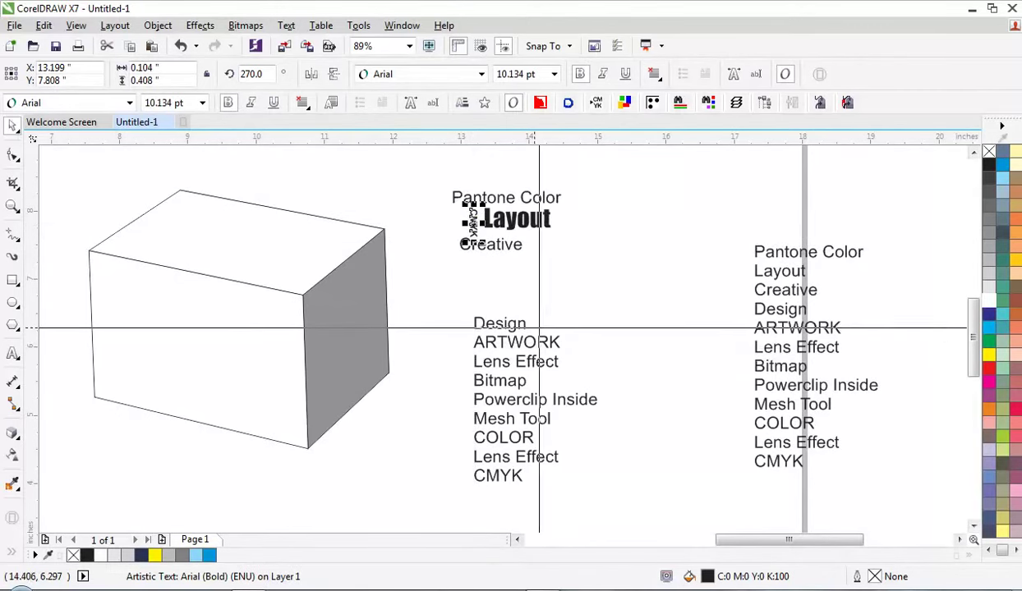
# Step: Fill the area to the right of "Layout" and "Creative" with copies of "Design", "Lens Effect" and a 10.642 pt "COLOR"
pyautogui.moveTo(516, 324); pyautogui.dragTo(597, 219)
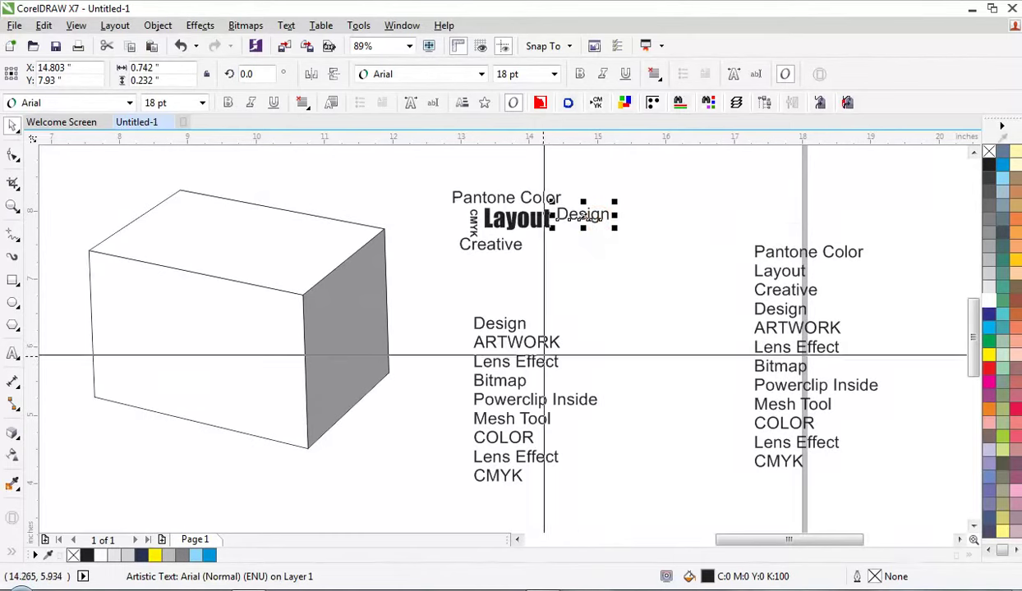
pyautogui.moveTo(542, 361); pyautogui.dragTo(598, 242)
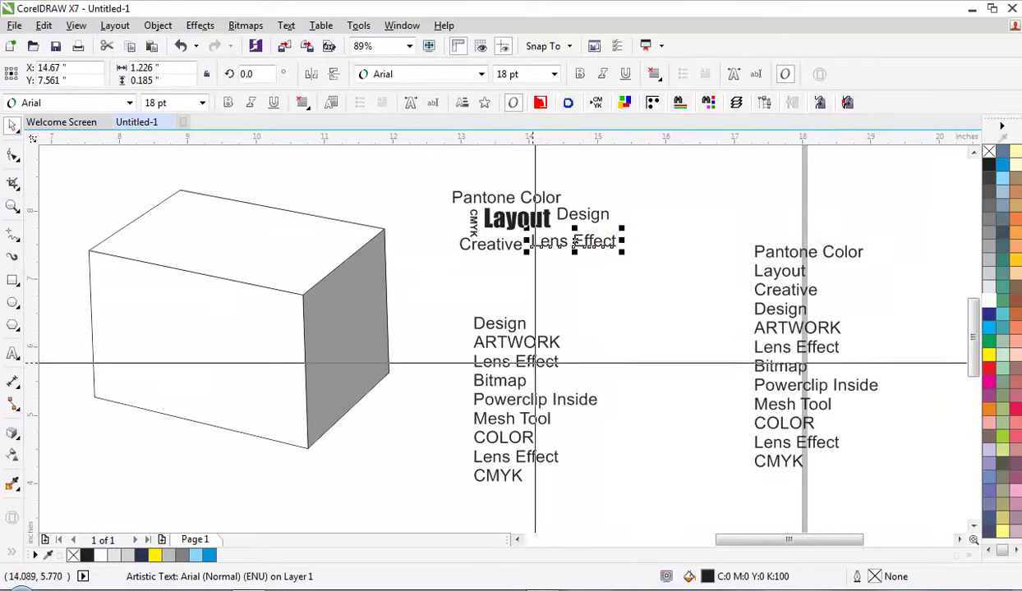
pyautogui.moveTo(532, 342); pyautogui.dragTo(627, 283)
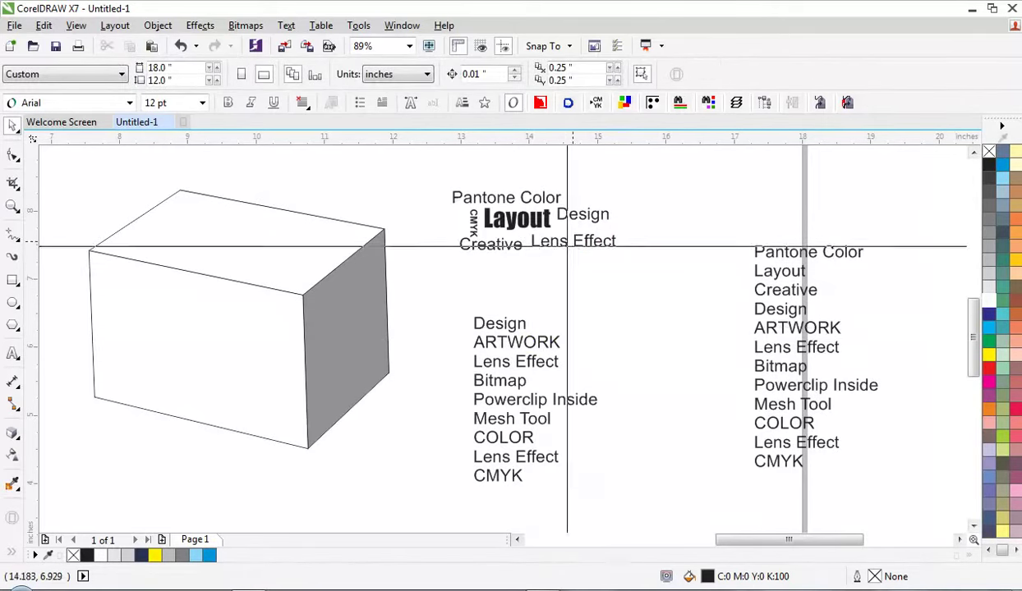
pyautogui.moveTo(521, 434); pyautogui.dragTo(577, 230)
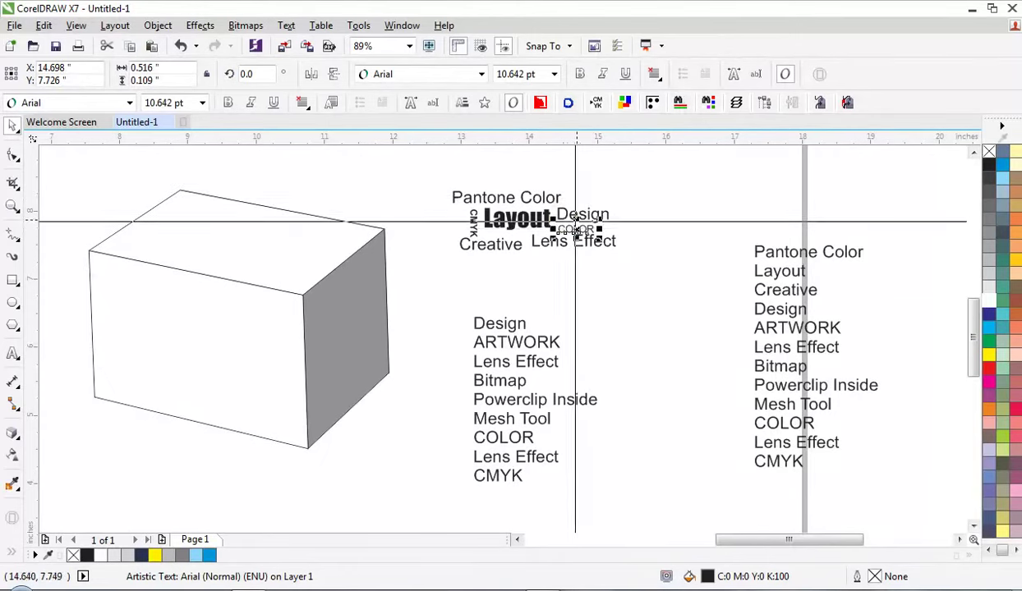
# Step: Add a copy of "CMYK" set in Impact to the right of "Pantone Color"
pyautogui.click(517, 477)
pyautogui.moveTo(631, 197); pyautogui.dragTo(611, 201)
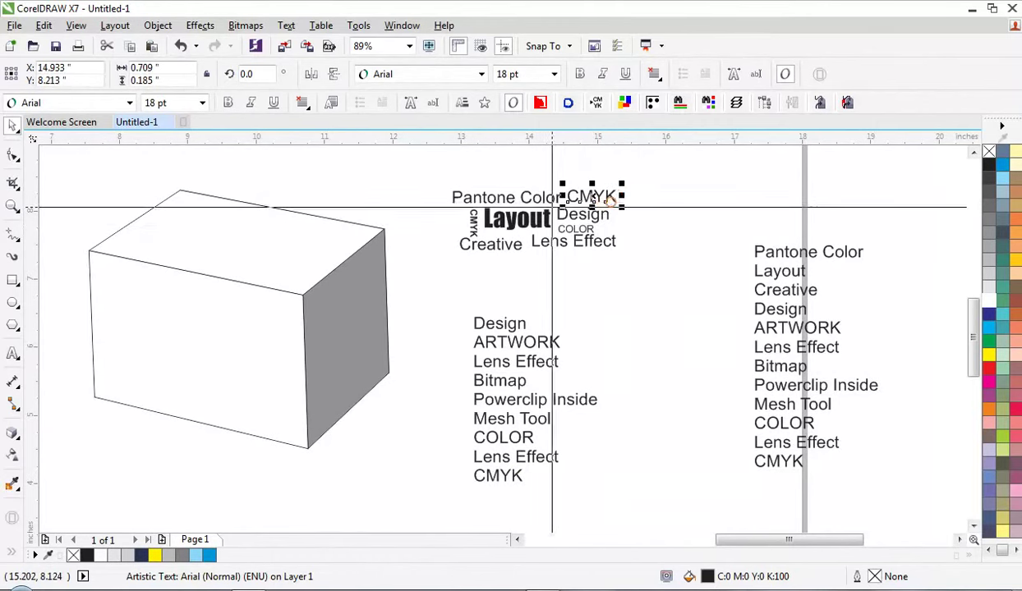
pyautogui.click(99, 103)
pyautogui.click(59, 143)
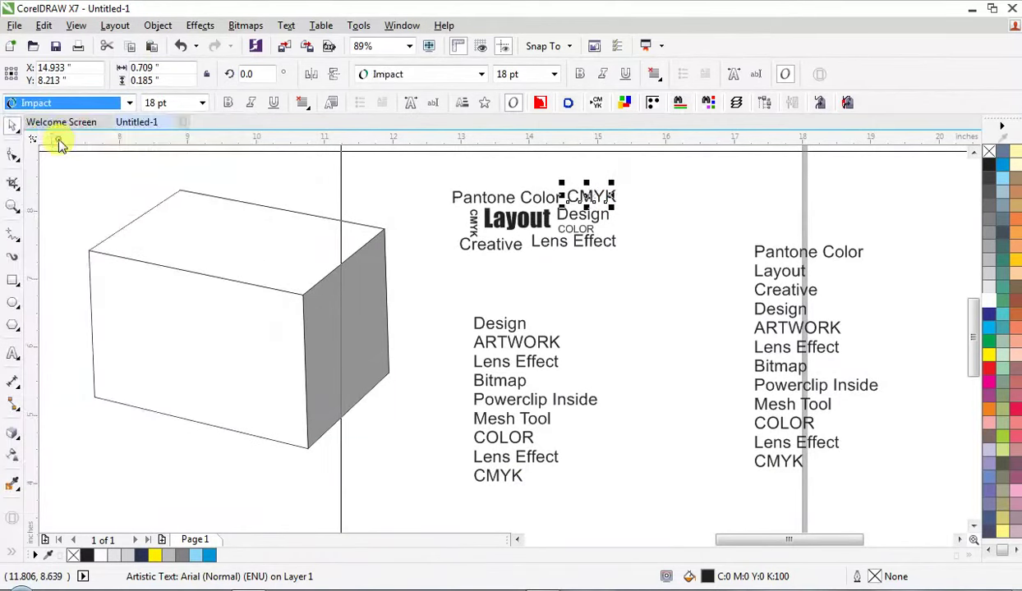
pyautogui.moveTo(440, 176); pyautogui.dragTo(643, 293)
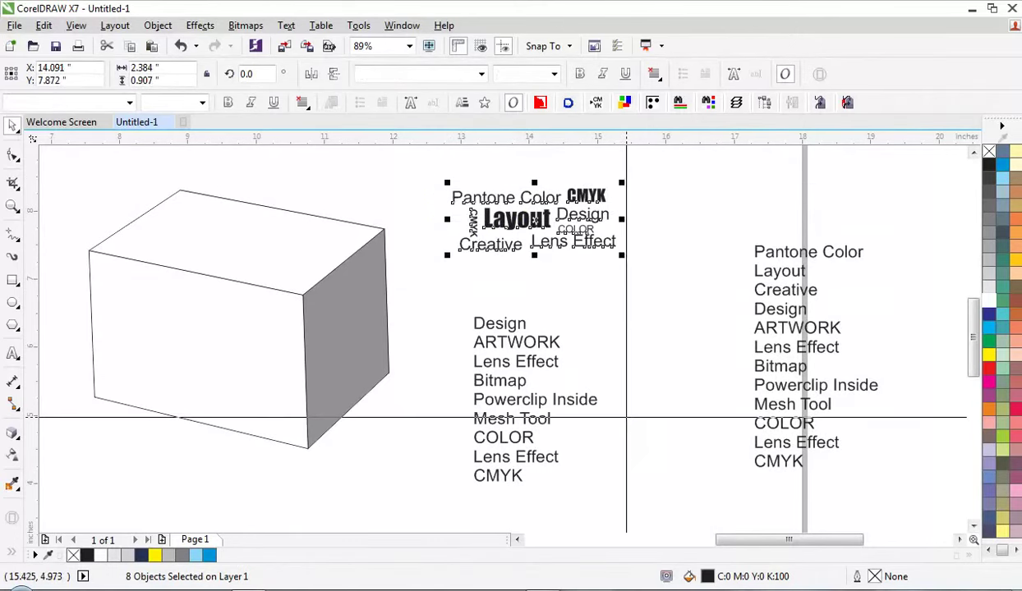
pyautogui.click(625, 417)
# Step: Add a bold 8.573 pt copy of "Bitmap", rotated 270°, left of the small "CMYK", and select the whole word arrangement
pyautogui.moveTo(508, 385); pyautogui.dragTo(445, 231)
pyautogui.rightClick(445, 231)
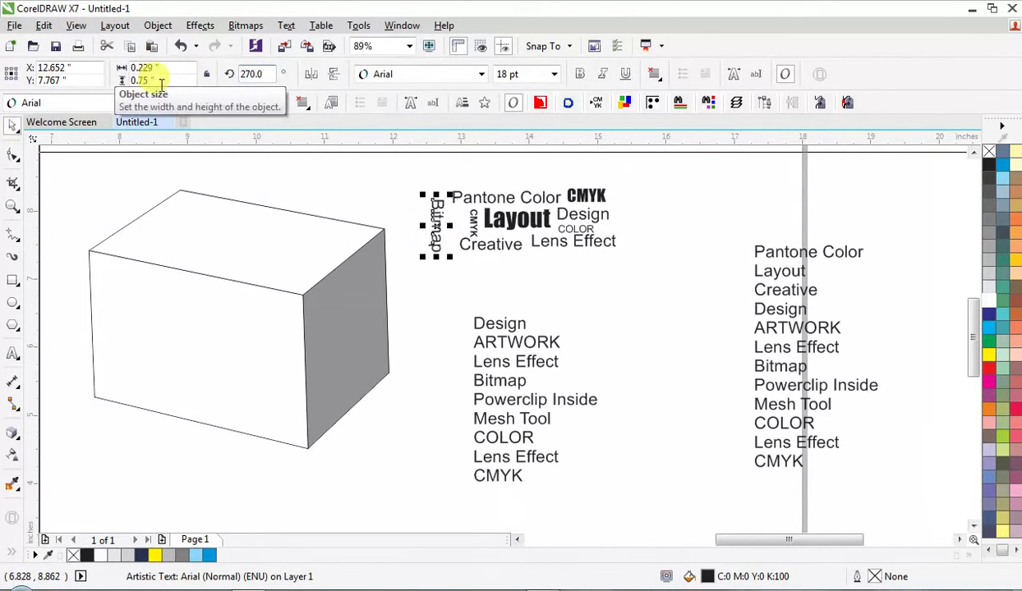
pyautogui.moveTo(449, 196); pyautogui.dragTo(444, 222)
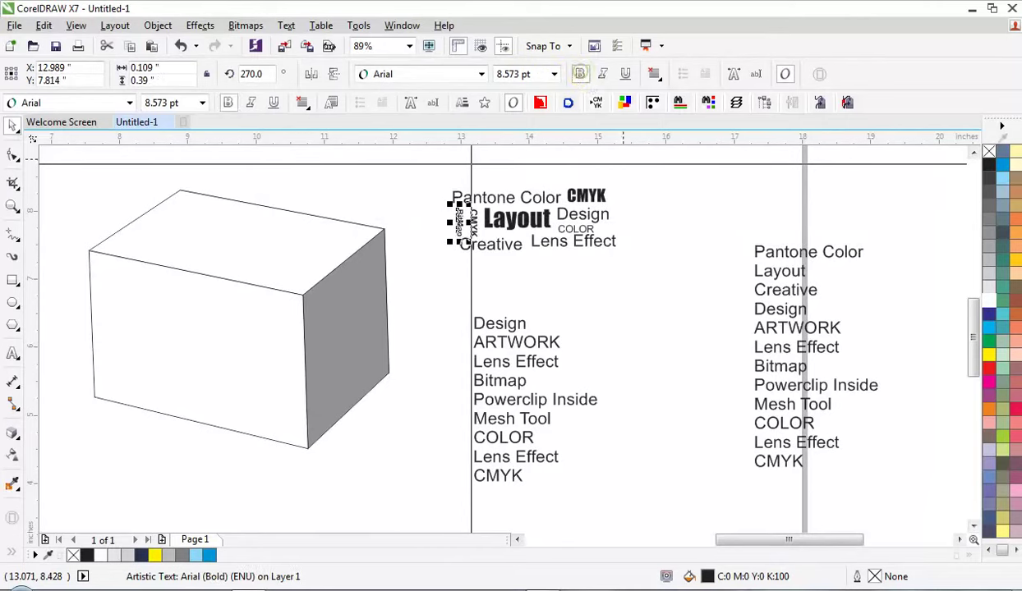
pyautogui.moveTo(648, 276); pyautogui.dragTo(425, 163)
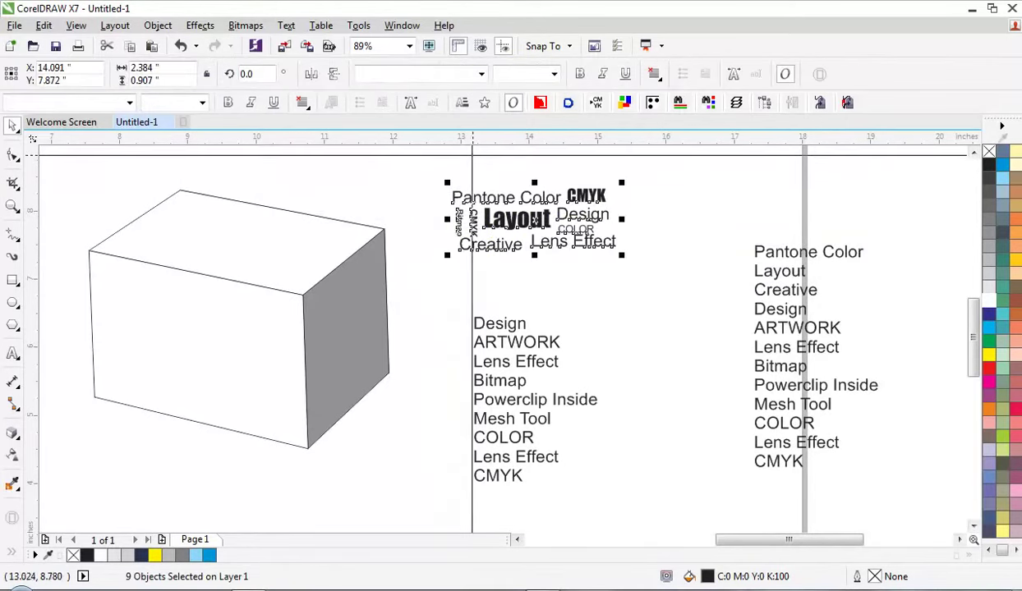
# Step: Group the nine selected words and move the group down beside the box's gray side face
pyautogui.rightClick(561, 197)
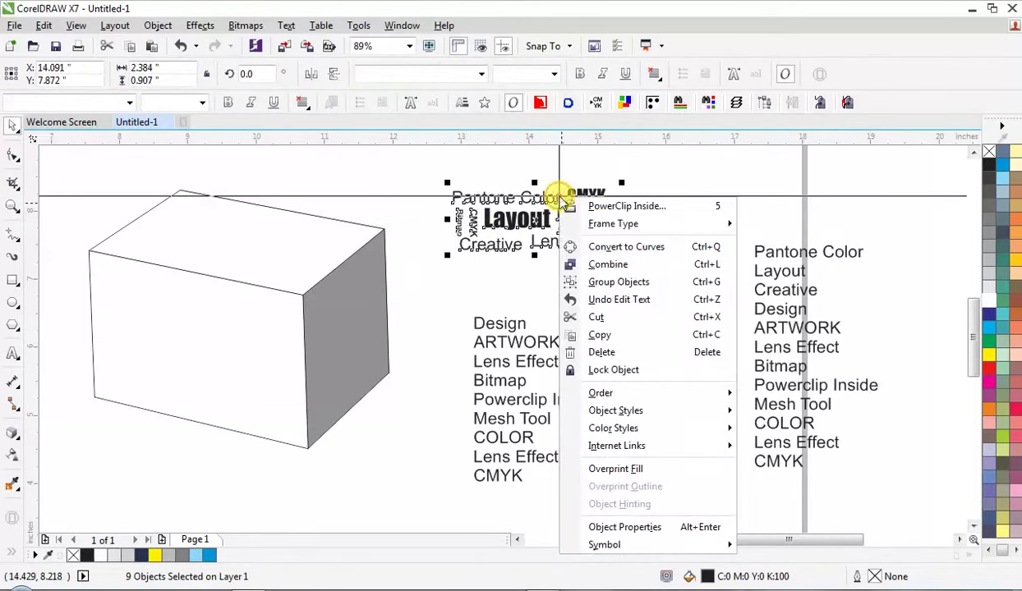
pyautogui.click(618, 281)
pyautogui.moveTo(528, 219); pyautogui.dragTo(470, 292)
# Step: Apply an inside contour with 1 step and a 0.08" offset to the box's front face
pyautogui.click(201, 346)
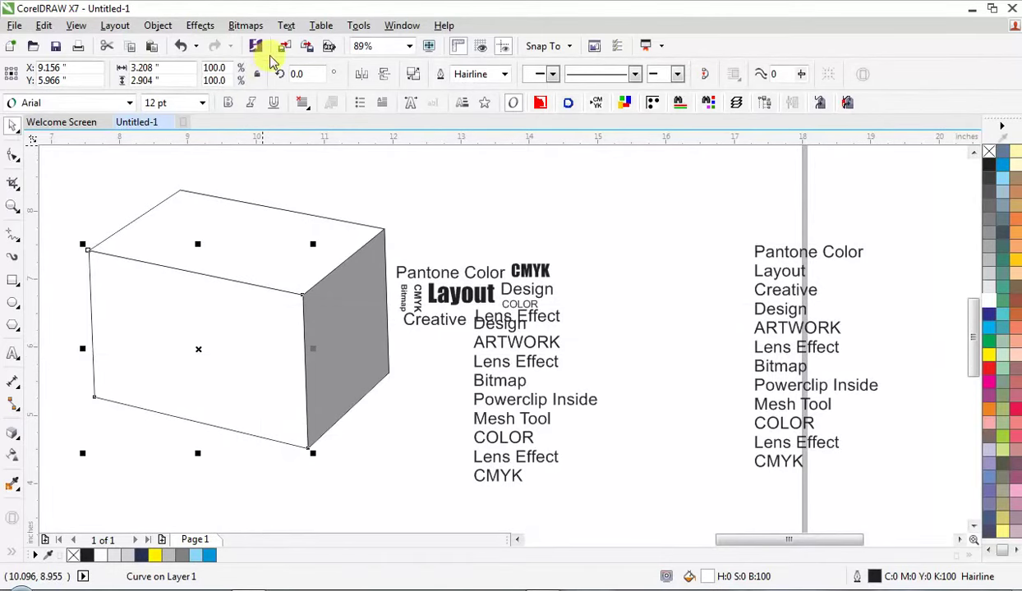
pyautogui.click(197, 25)
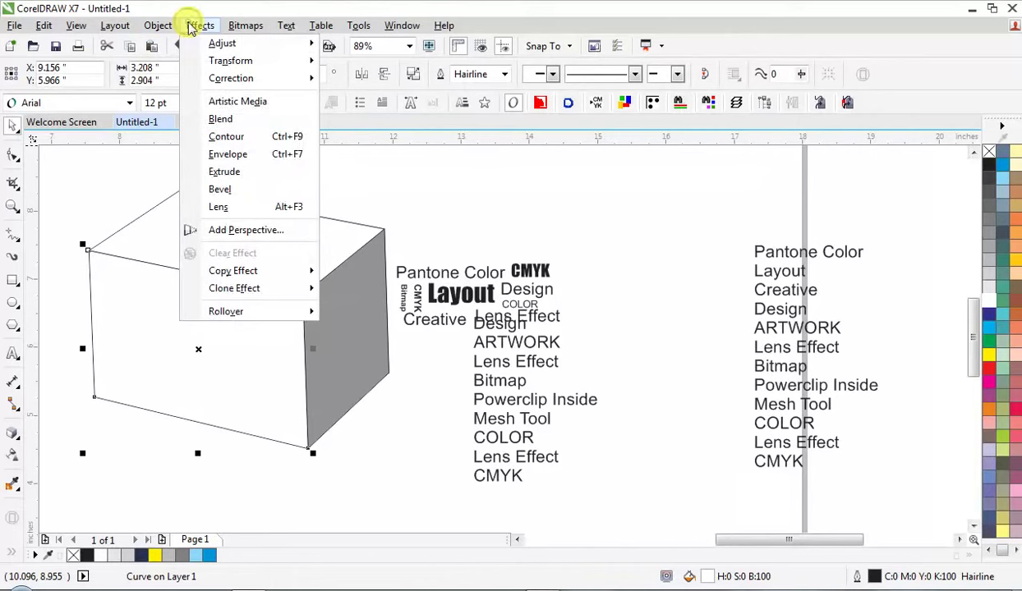
pyautogui.click(227, 137)
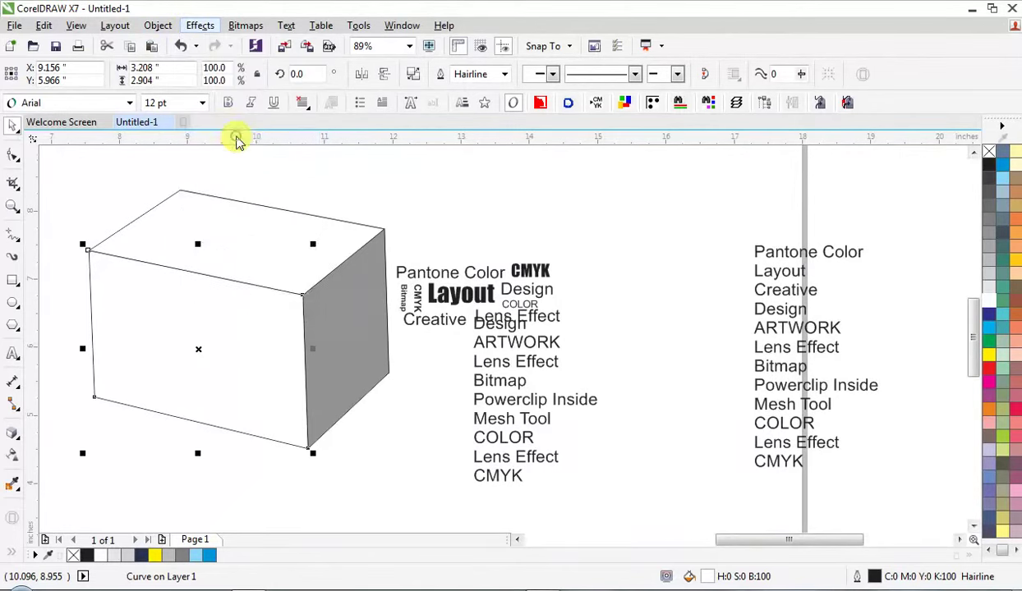
pyautogui.hscroll(-5, 264, 448)
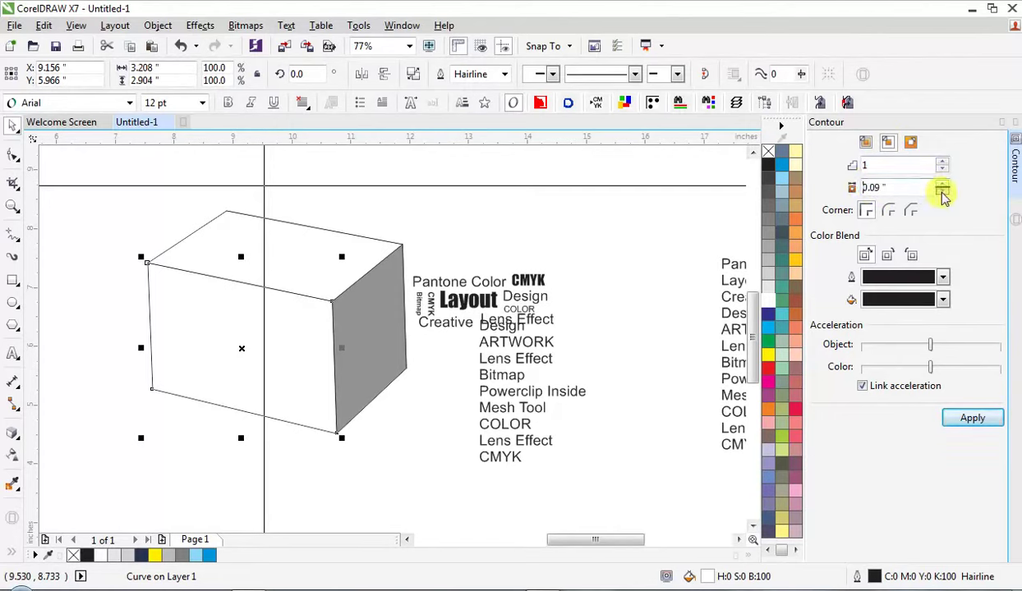
pyautogui.click(963, 418)
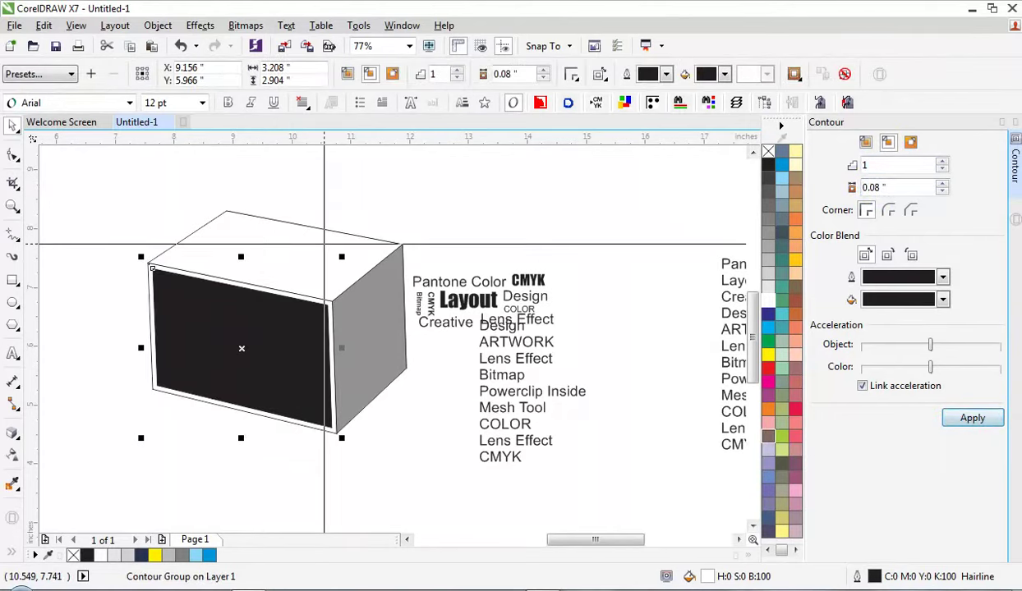
# Step: Apply the same one-step 0.08" inside contour to the box's top face and gray side face
pyautogui.click(324, 244)
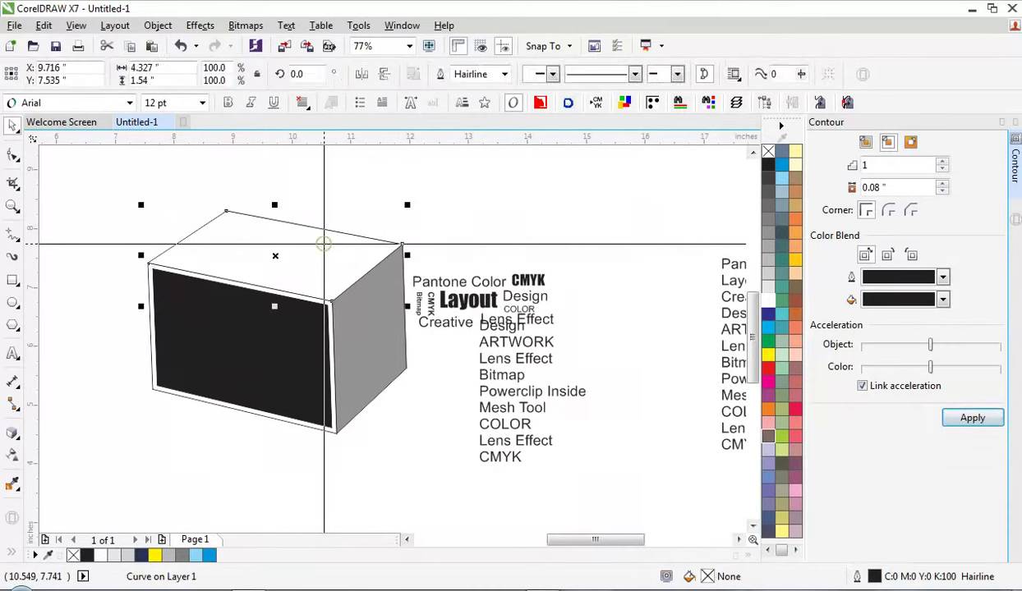
pyautogui.click(971, 418)
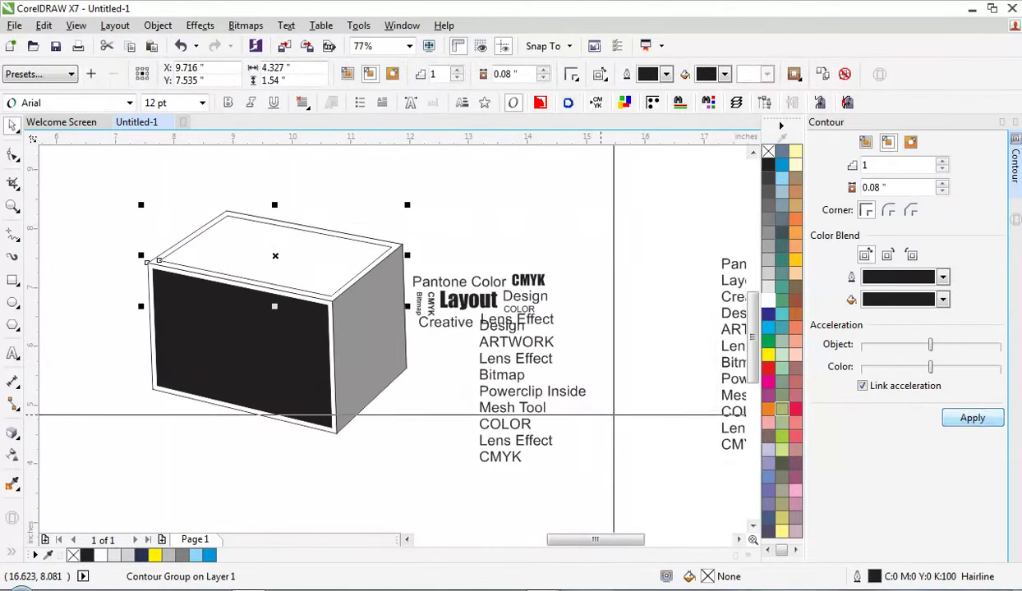
pyautogui.click(365, 308)
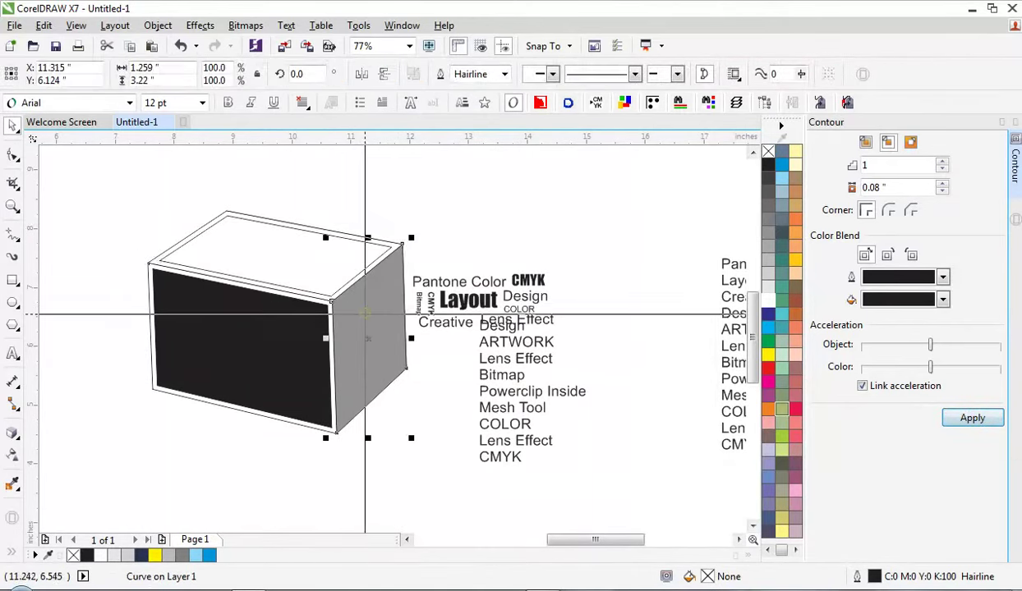
pyautogui.click(966, 419)
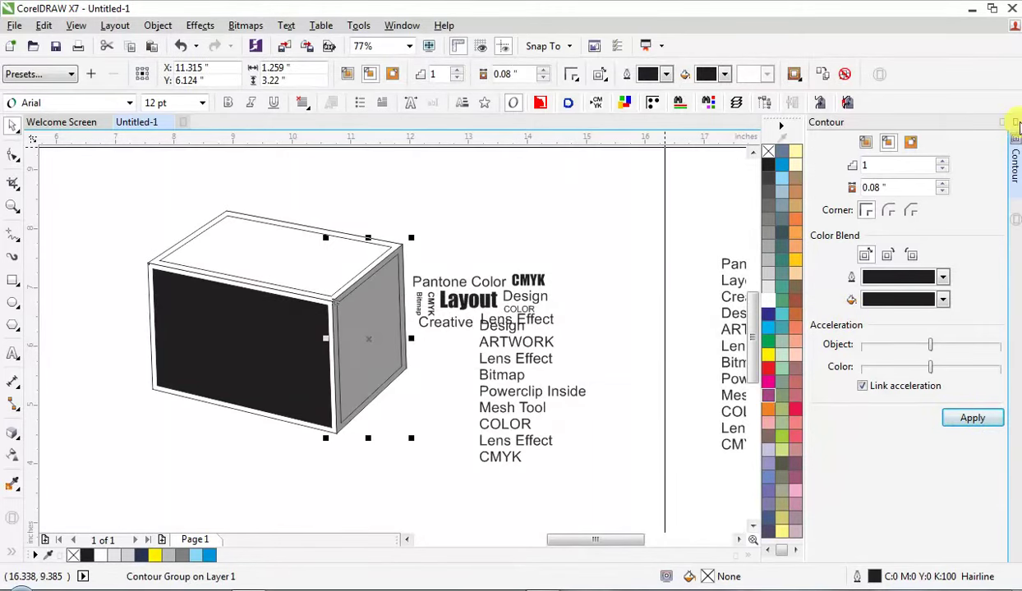
pyautogui.click(1016, 123)
# Step: Break apart the contour groups of the top, front and side faces
pyautogui.scroll(2, 378, 210)
pyautogui.rightClick(380, 236)
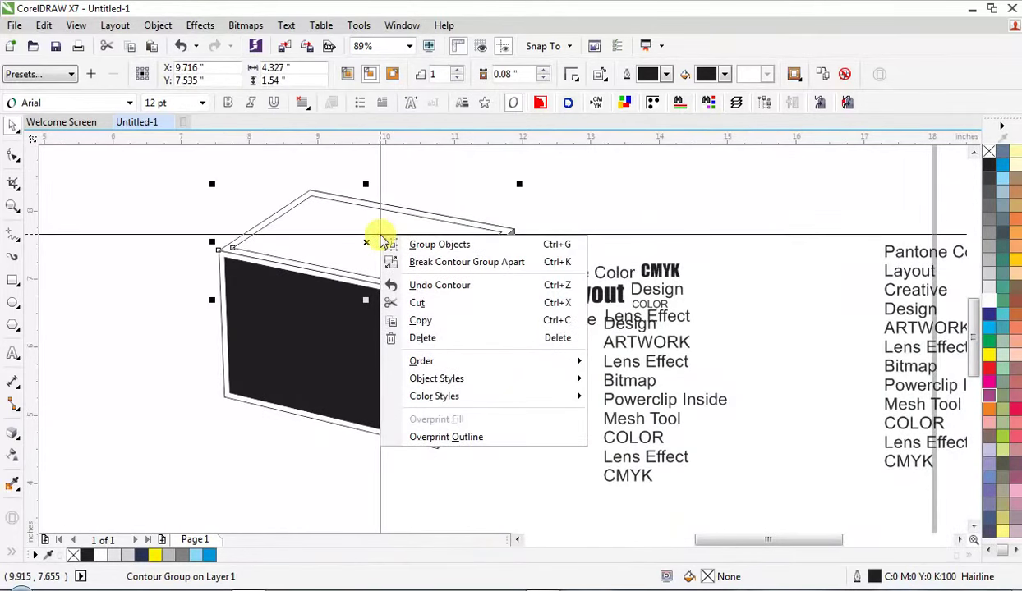
pyautogui.click(426, 264)
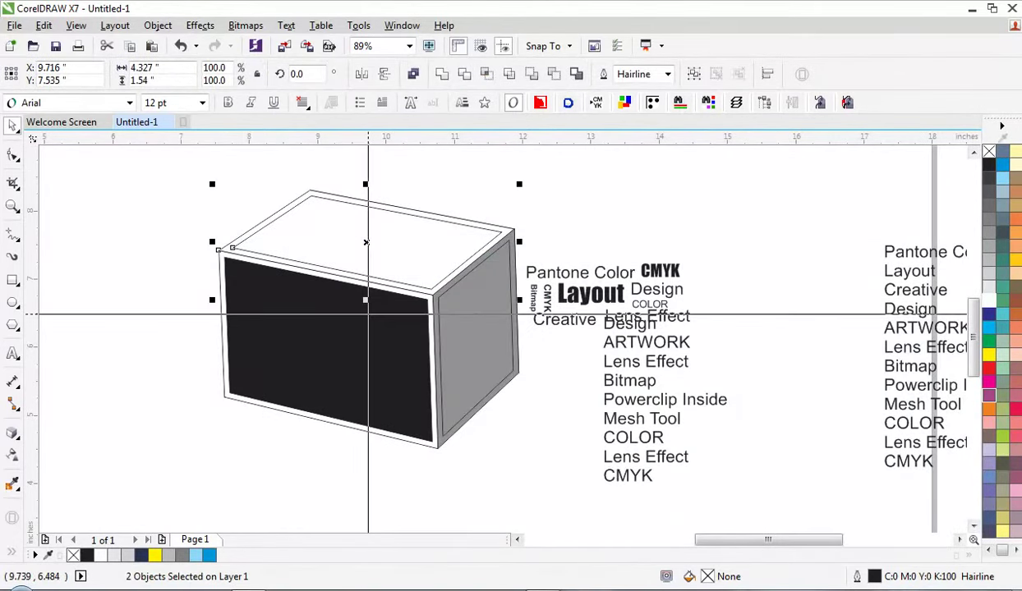
pyautogui.rightClick(370, 318)
pyautogui.click(419, 342)
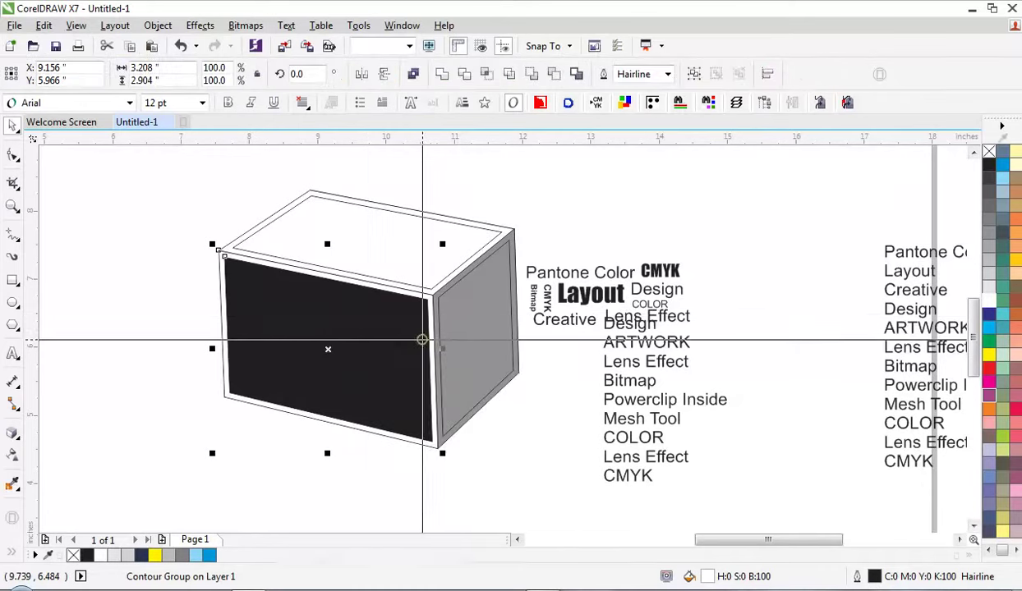
pyautogui.rightClick(479, 310)
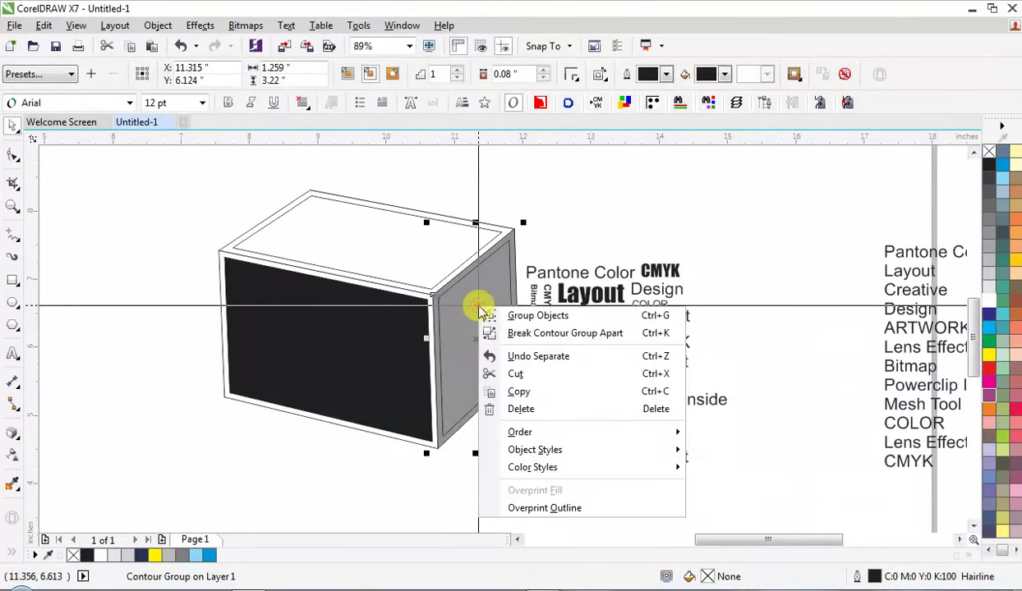
pyautogui.click(541, 335)
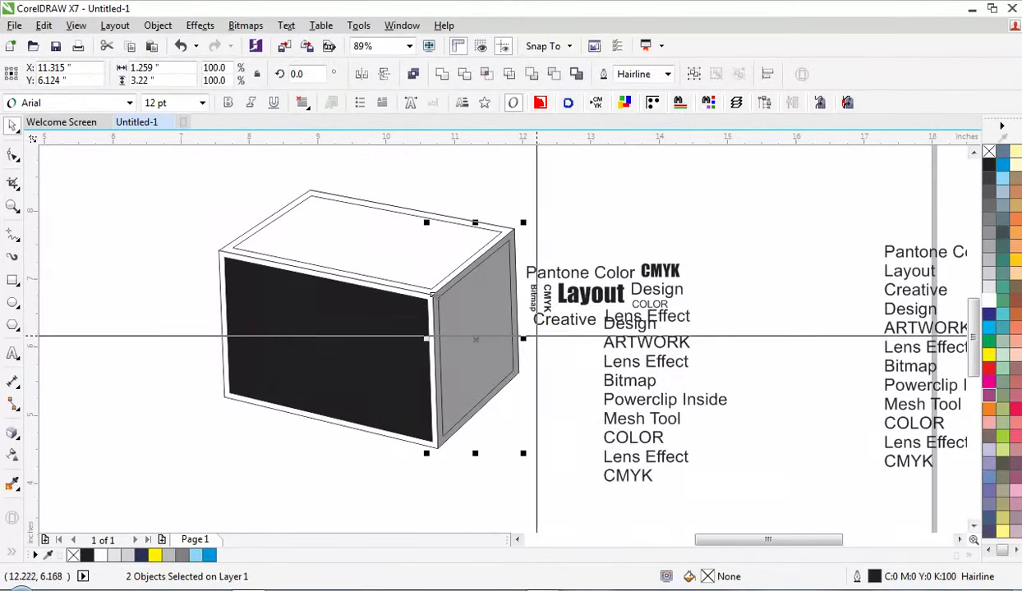
pyautogui.press('Escape')
# Step: Remove the fill from the inner contour shapes of the front, top and side faces
pyautogui.click(382, 304)
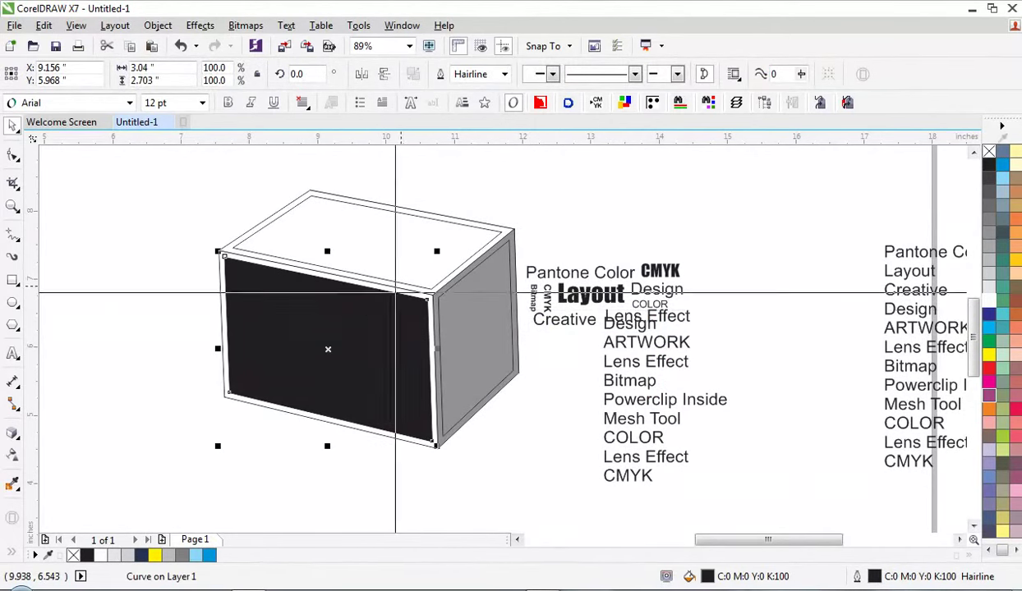
pyautogui.click(989, 153)
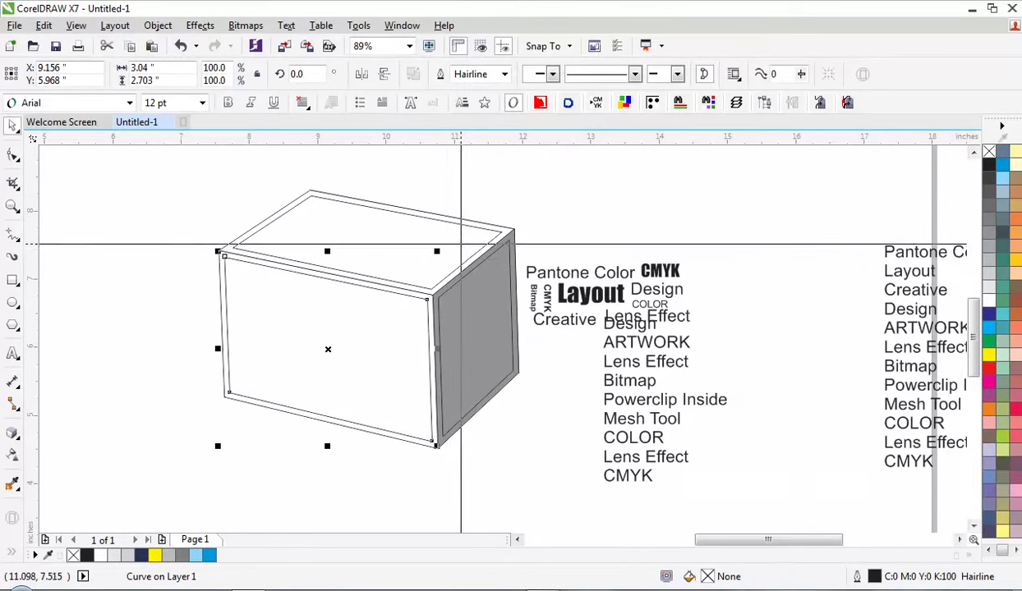
pyautogui.click(461, 243)
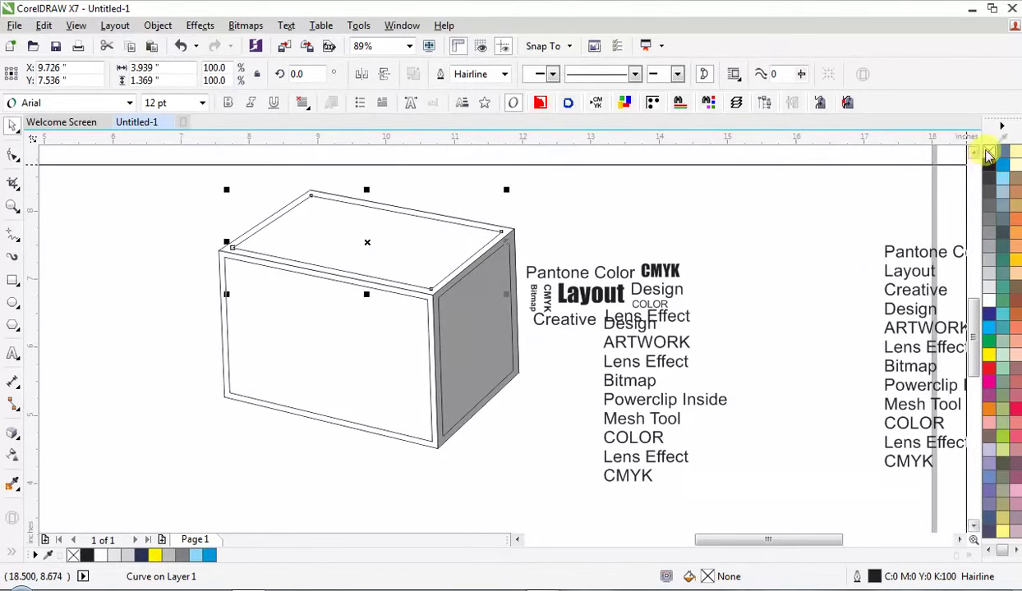
pyautogui.click(468, 297)
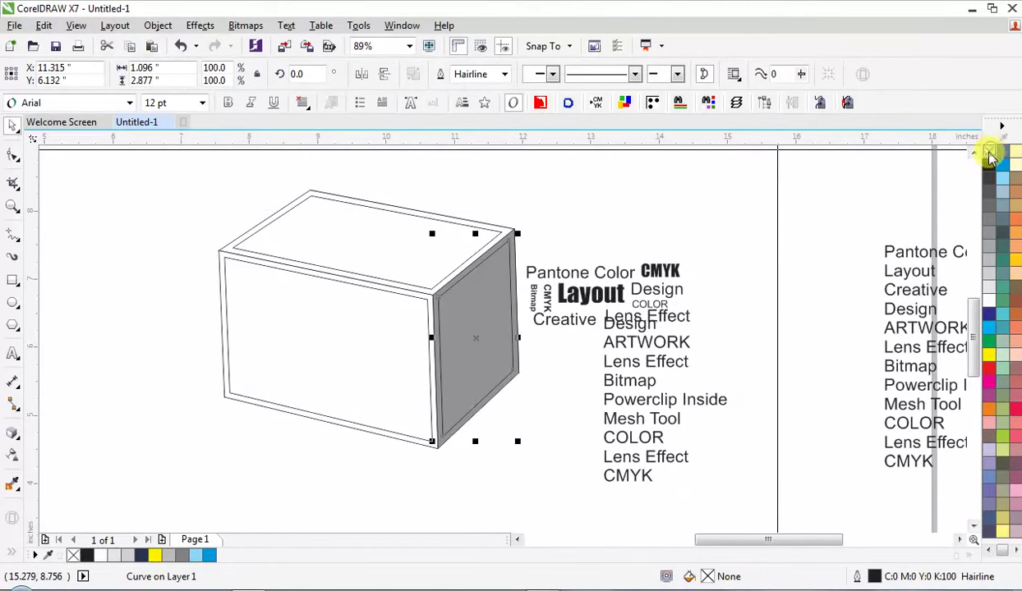
# Step: Move the word group up above the word list and place a copy of it on the box's front face
pyautogui.moveTo(652, 267); pyautogui.dragTo(720, 206)
pyautogui.rightClick(719, 206)
pyautogui.click(393, 334)
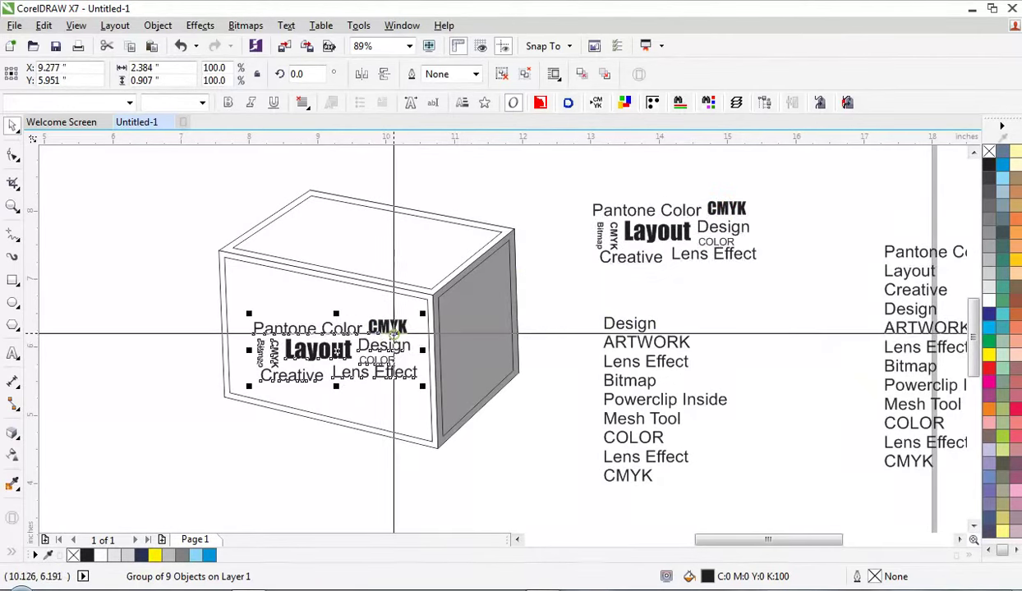
# Step: Add a perspective effect to the word group on the front face, with snapping to objects enabled
pyautogui.click(201, 26)
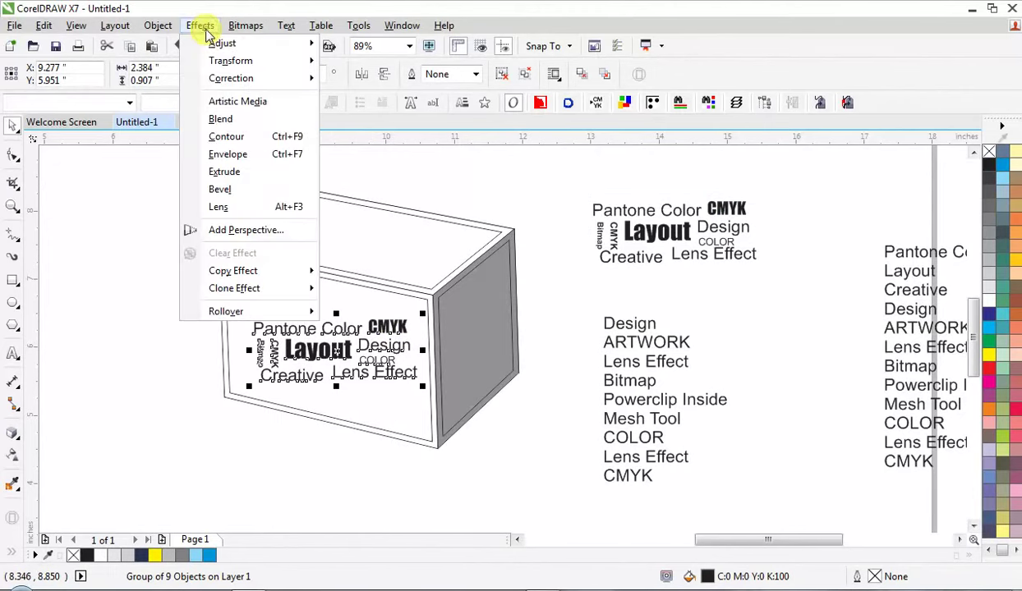
pyautogui.click(253, 234)
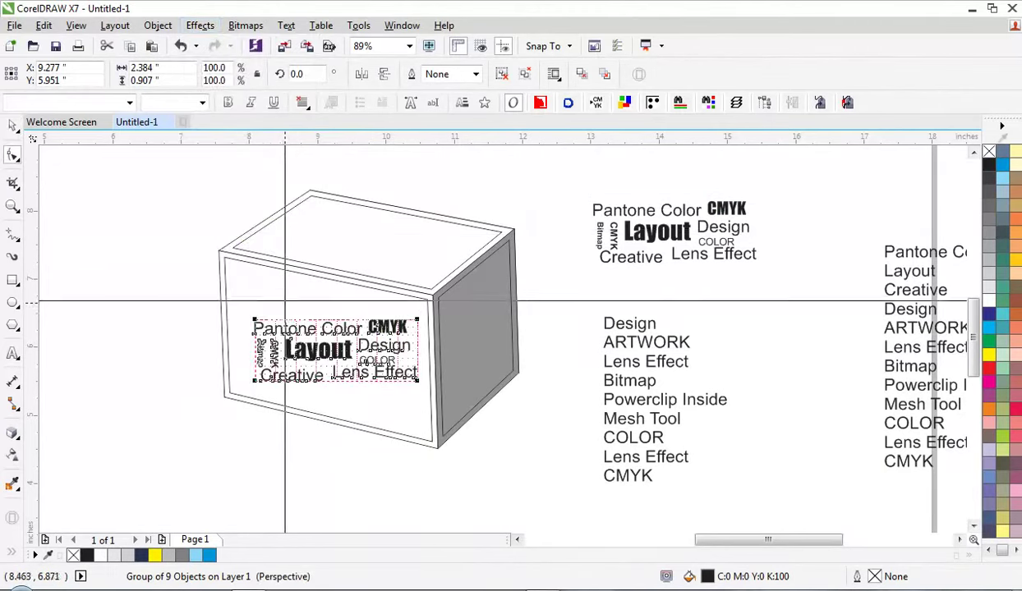
pyautogui.click(559, 45)
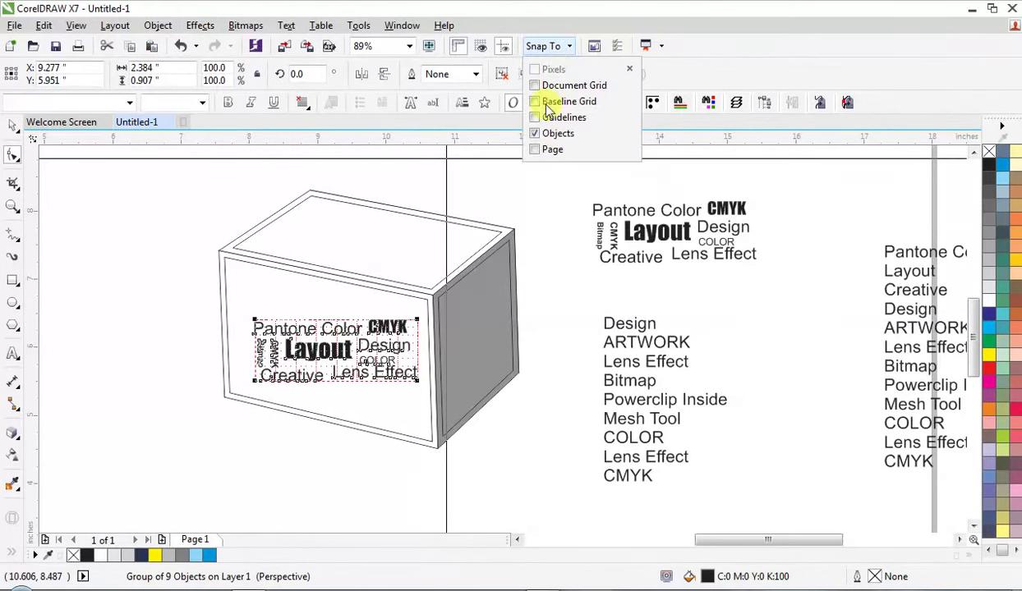
pyautogui.click(559, 45)
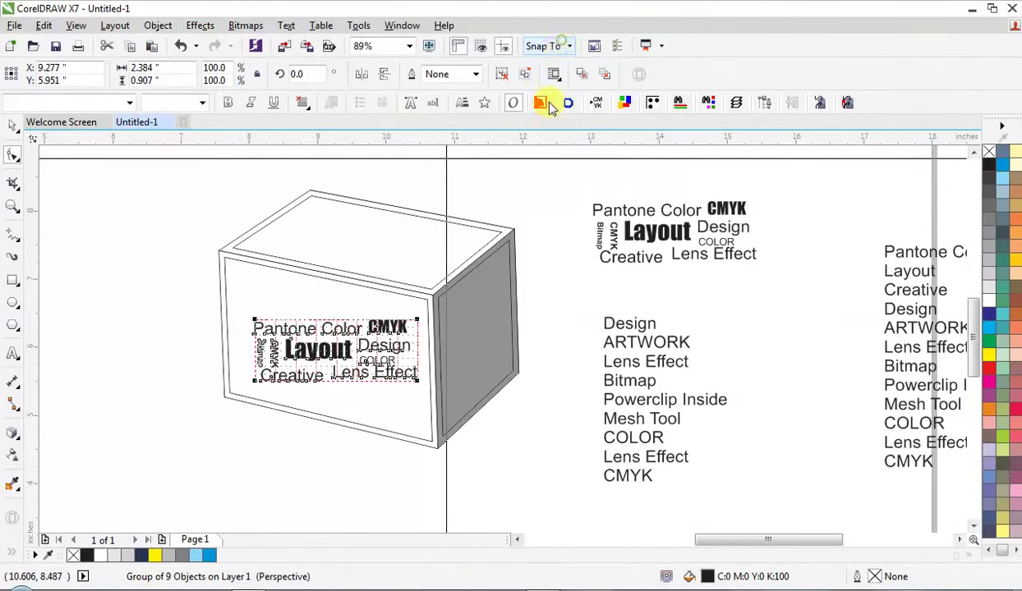
pyautogui.click(567, 47)
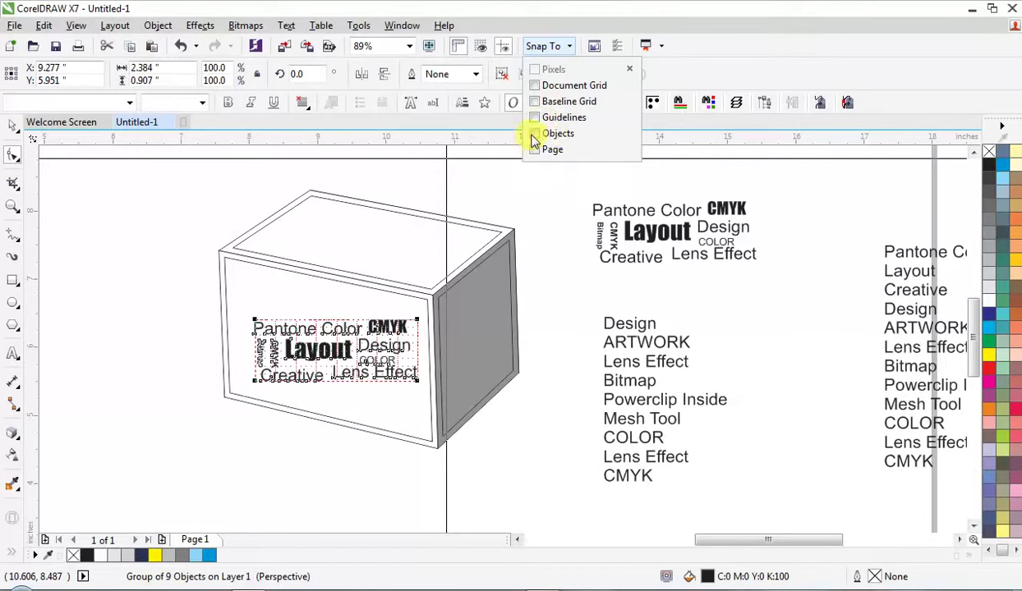
pyautogui.click(534, 135)
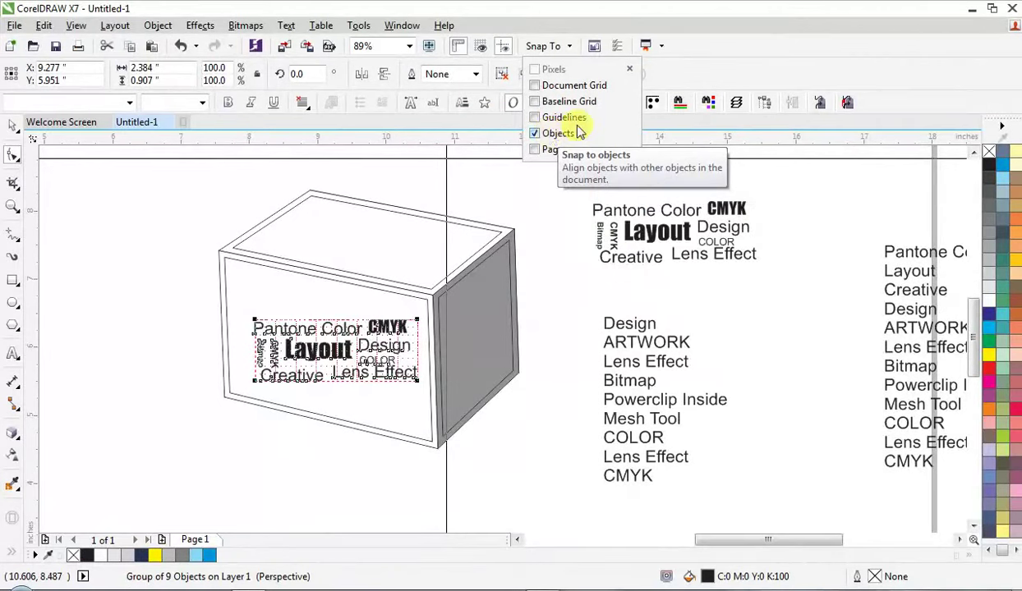
# Step: Fit the four perspective corners of the word group to the inner outline of the front face and deselect it
pyautogui.click(251, 323)
pyautogui.moveTo(255, 325); pyautogui.dragTo(227, 257)
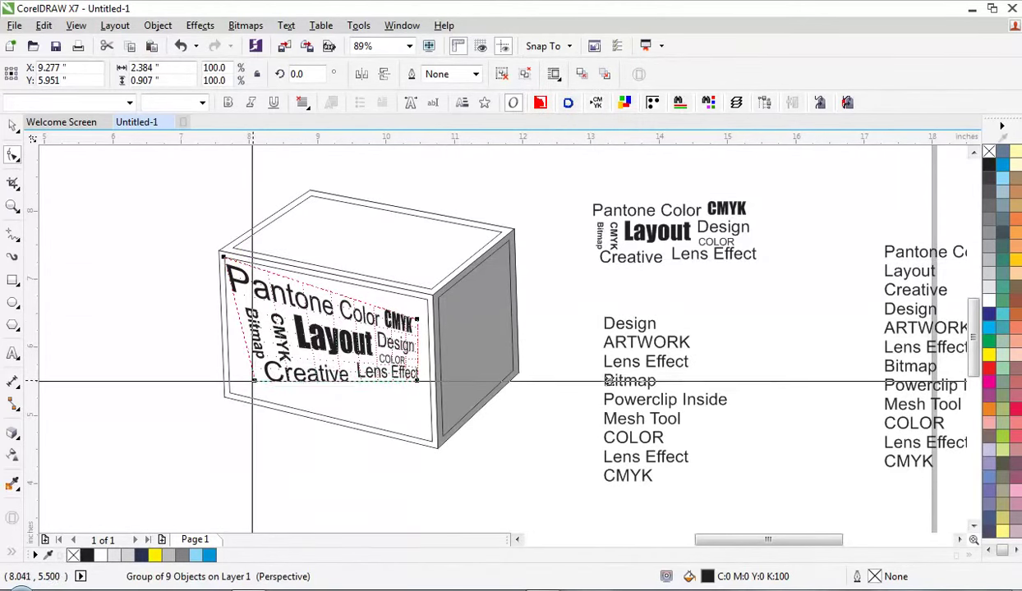
pyautogui.moveTo(254, 386); pyautogui.dragTo(228, 393)
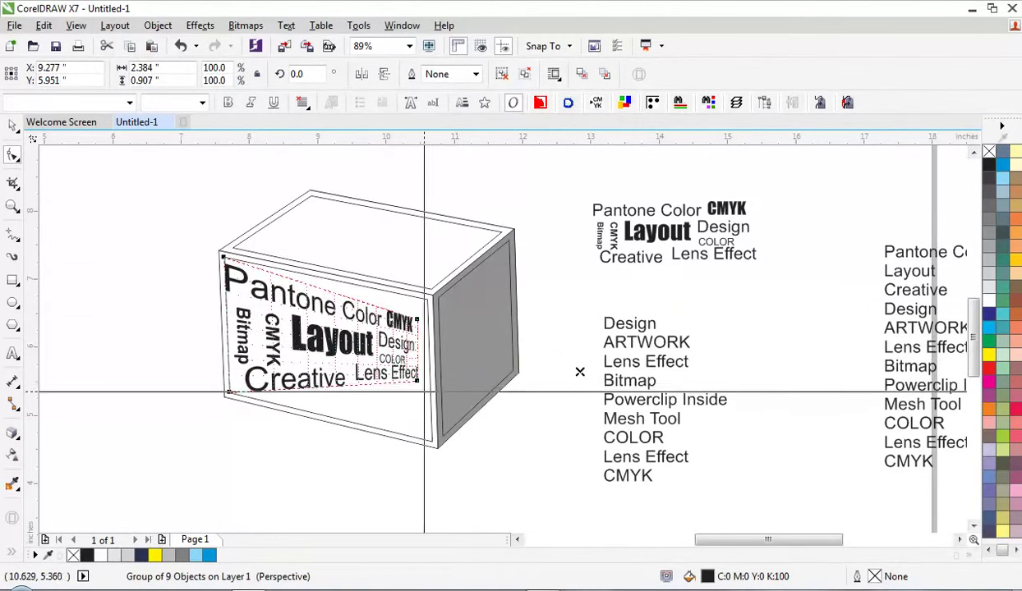
pyautogui.moveTo(419, 382); pyautogui.dragTo(431, 439)
pyautogui.moveTo(421, 324); pyautogui.dragTo(429, 299)
pyautogui.click(12, 125)
pyautogui.click(165, 309)
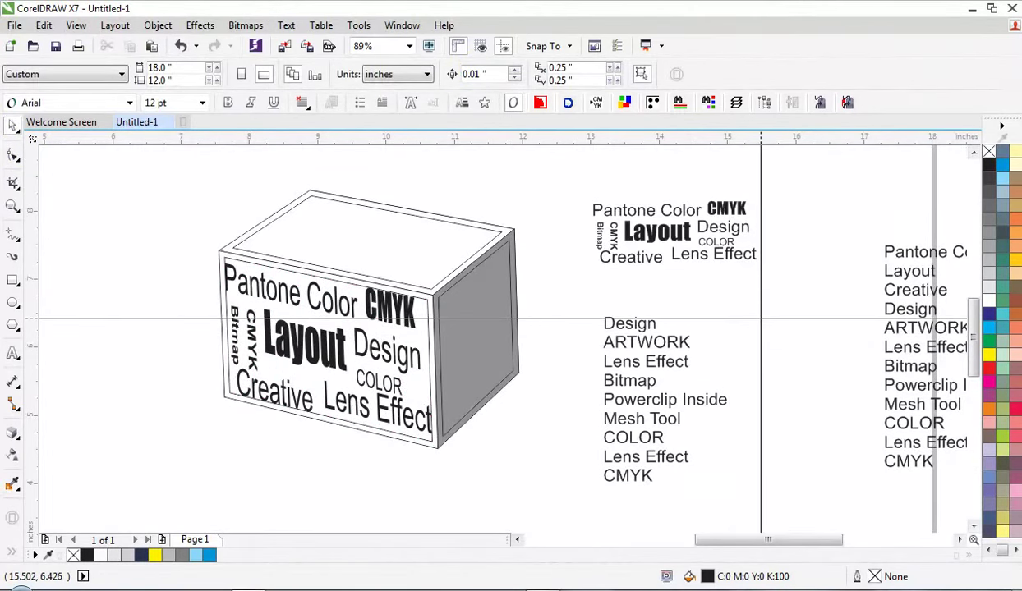
# Step: Place a copy of "ARTWORK" above the box, set in Impact at 36.053 pt
pyautogui.click(725, 208)
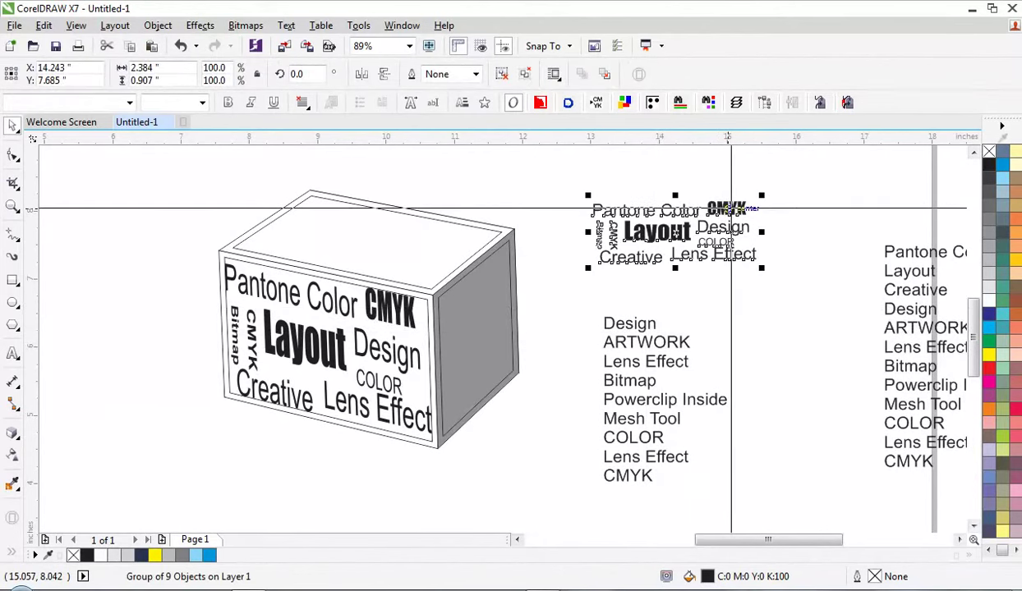
pyautogui.click(662, 345)
pyautogui.moveTo(662, 344); pyautogui.dragTo(415, 248)
pyautogui.click(622, 341)
pyautogui.moveTo(622, 341); pyautogui.dragTo(563, 203)
pyautogui.click(37, 102)
pyautogui.click(33, 141)
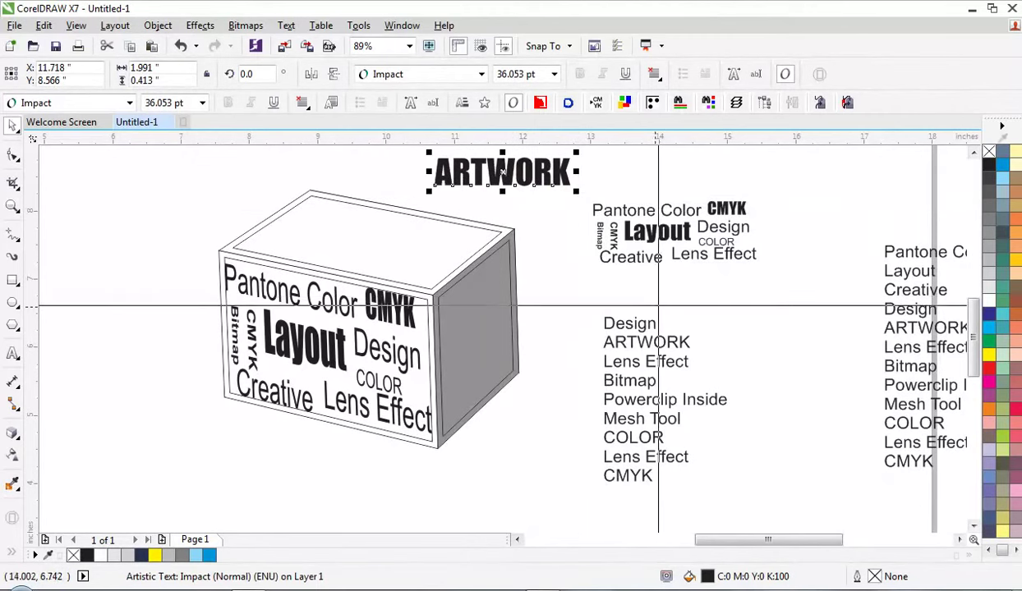
# Step: Add a copy of "Mesh Tool" above the right end of "ARTWORK" and a bold copy of "Design" below its left end
pyautogui.scroll(3, 739, 271)
pyautogui.click(789, 426)
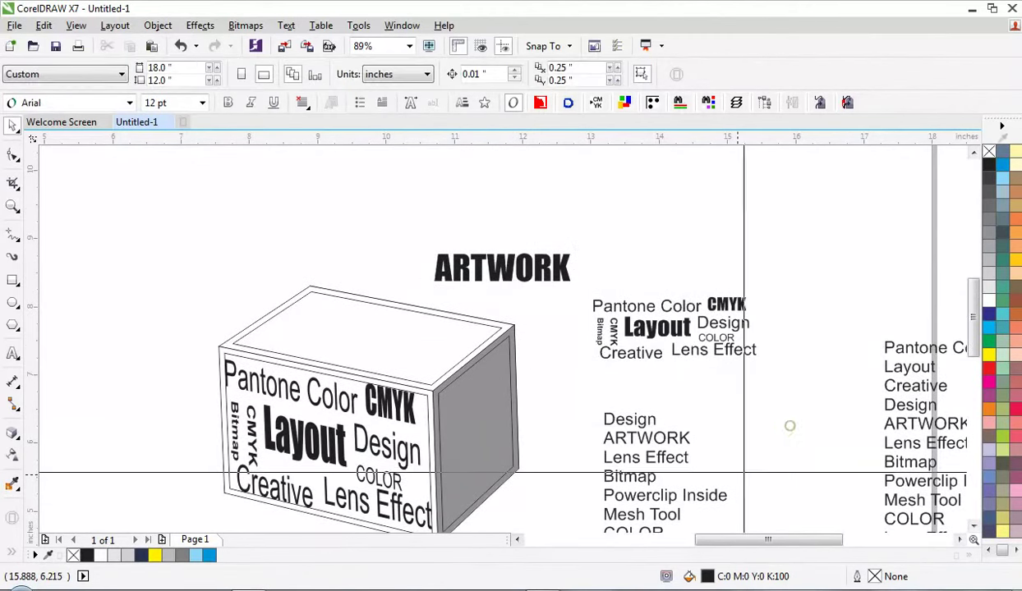
pyautogui.moveTo(668, 515); pyautogui.dragTo(561, 248)
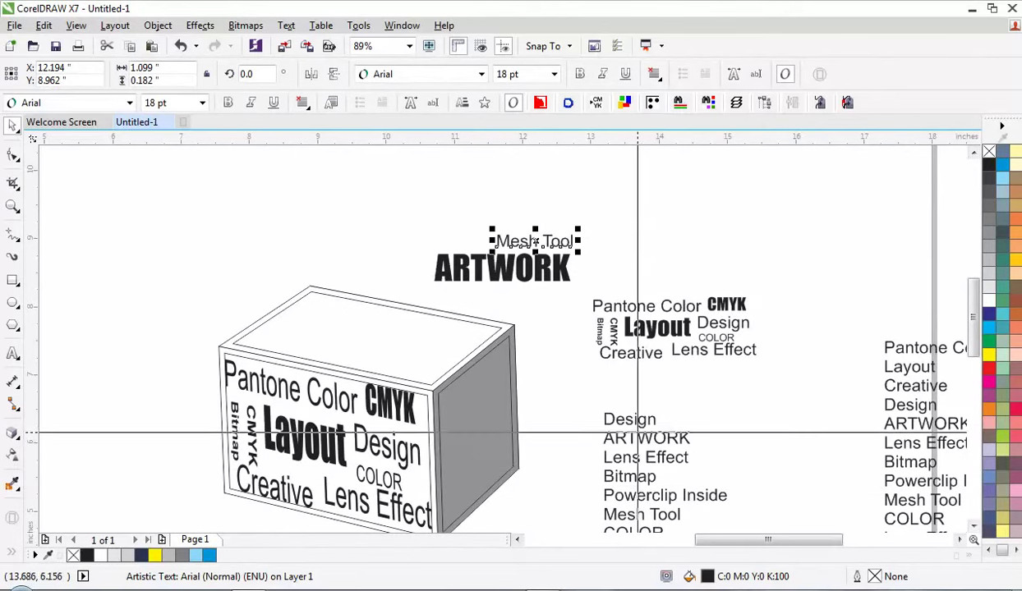
pyautogui.moveTo(643, 427); pyautogui.dragTo(473, 297)
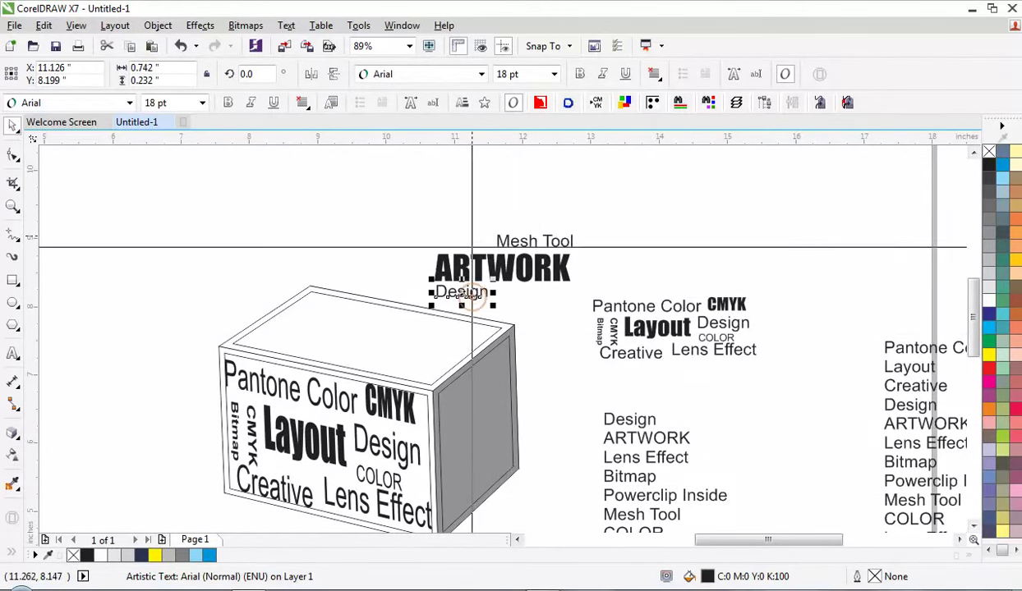
pyautogui.click(580, 75)
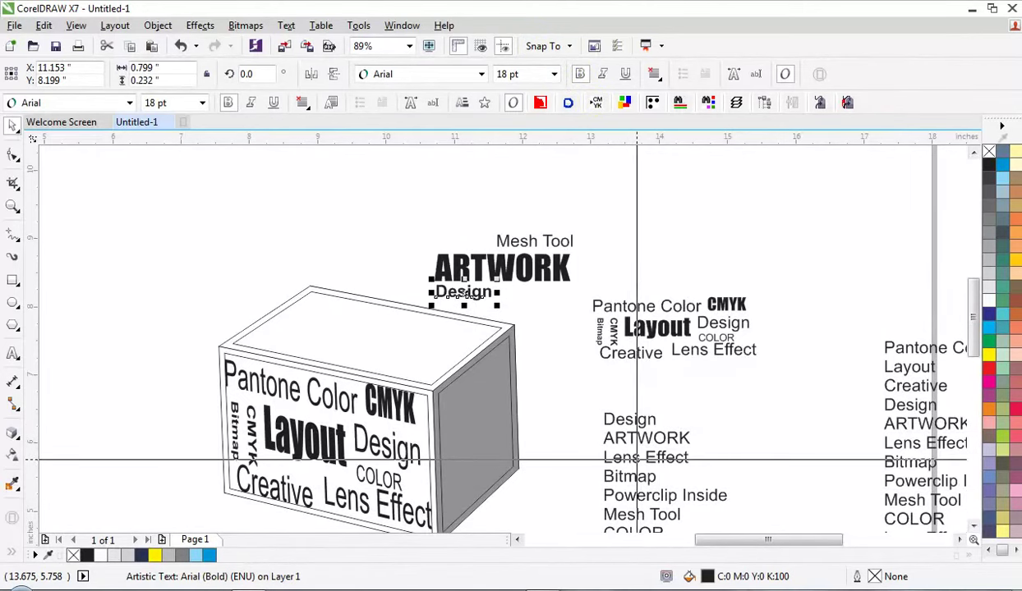
# Step: Move "COLOR" beside "Design" below "ARTWORK" and place a smaller copy of "CMYK" above the left end of "ARTWORK"
pyautogui.scroll(-2, 727, 507)
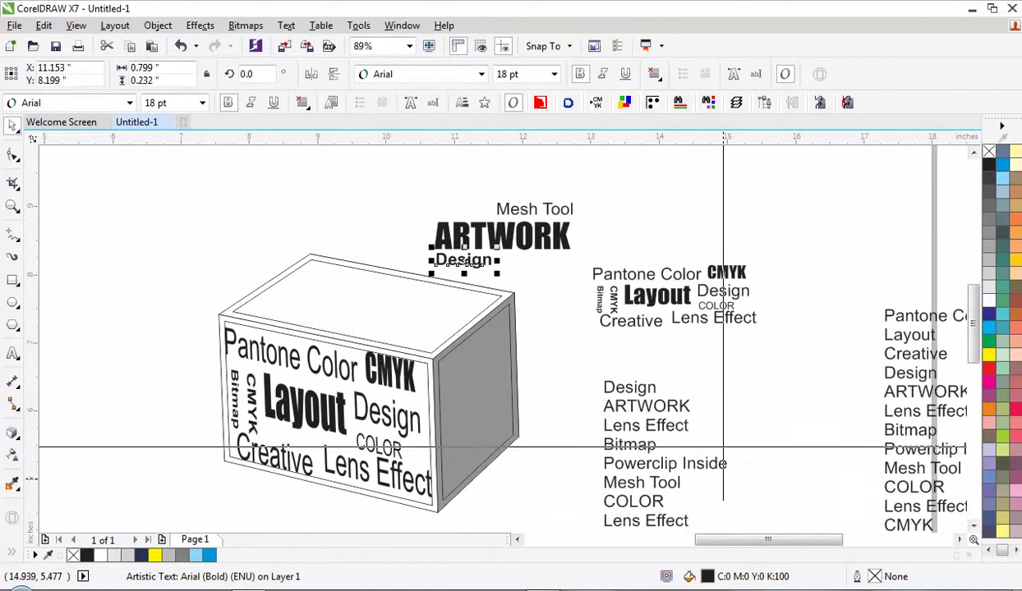
pyautogui.moveTo(649, 503); pyautogui.dragTo(552, 261)
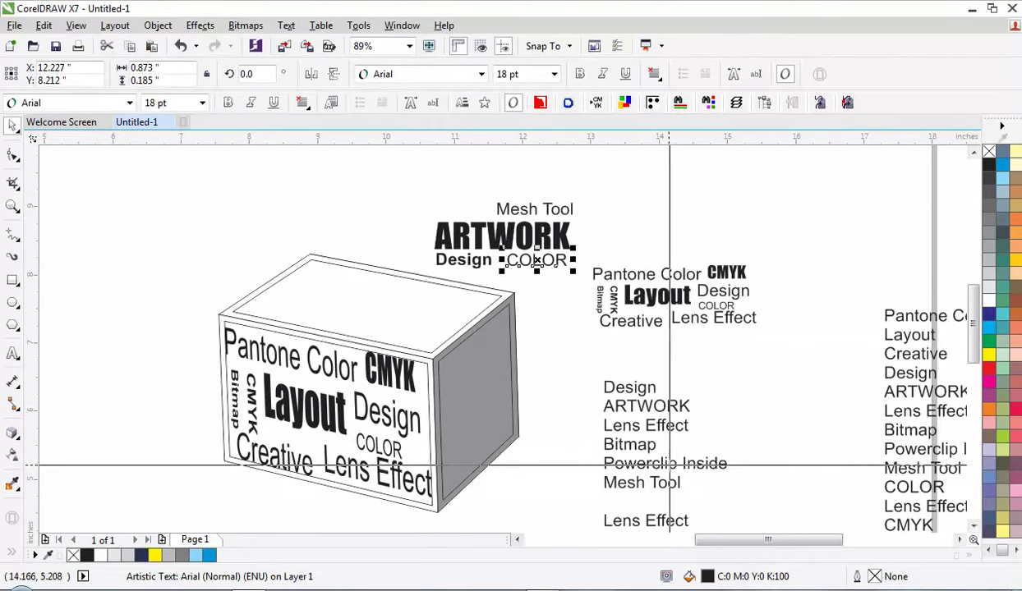
pyautogui.scroll(-1, 645, 468)
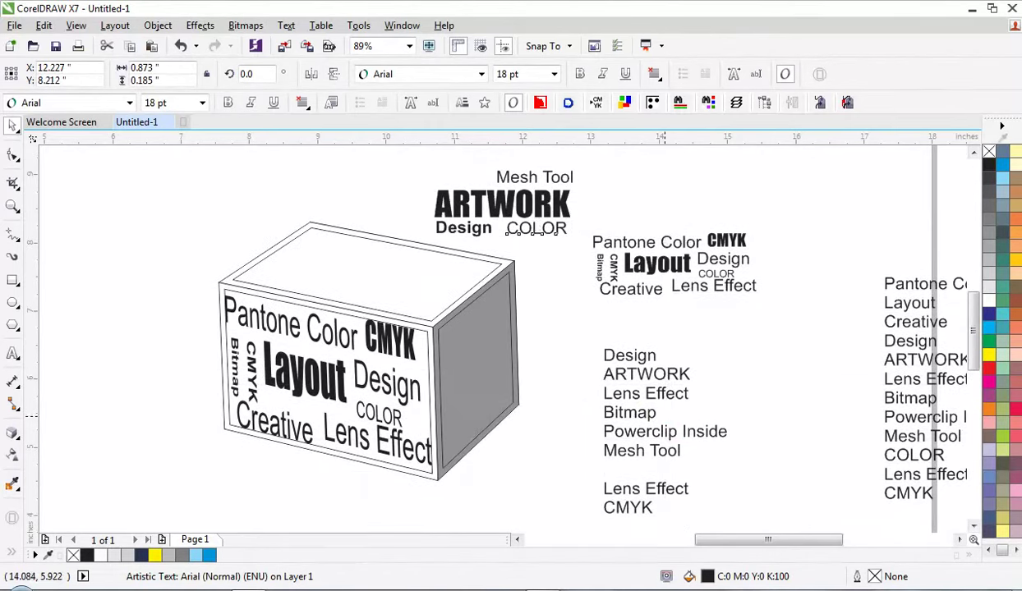
pyautogui.moveTo(644, 506); pyautogui.dragTo(477, 176)
# Step: Group the five words around "ARTWORK" and move the group onto the top face of the box
pyautogui.moveTo(417, 163); pyautogui.dragTo(579, 245)
pyautogui.rightClick(506, 205)
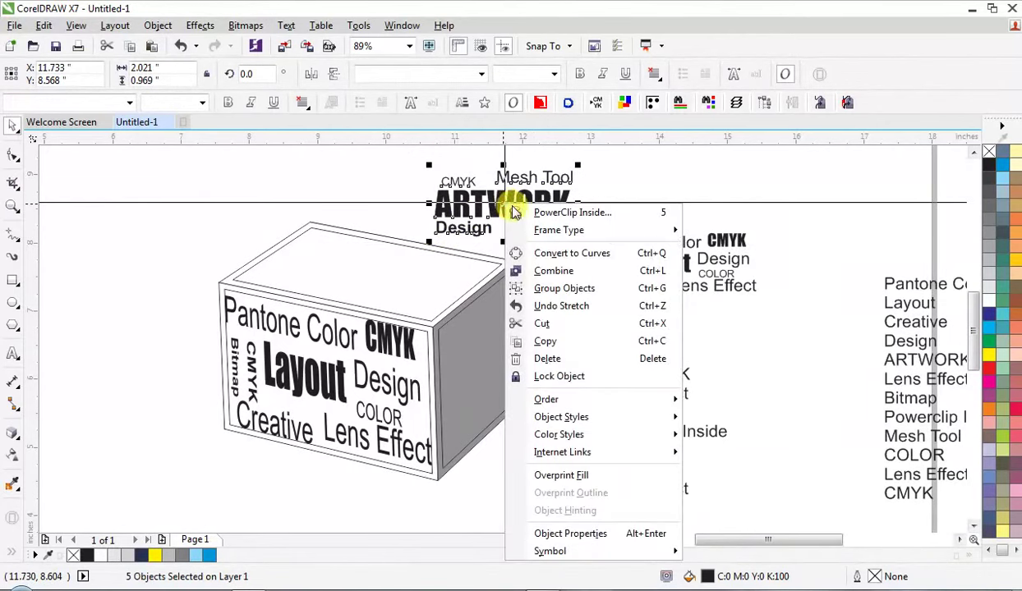
pyautogui.click(562, 289)
pyautogui.moveTo(503, 201); pyautogui.dragTo(378, 267)
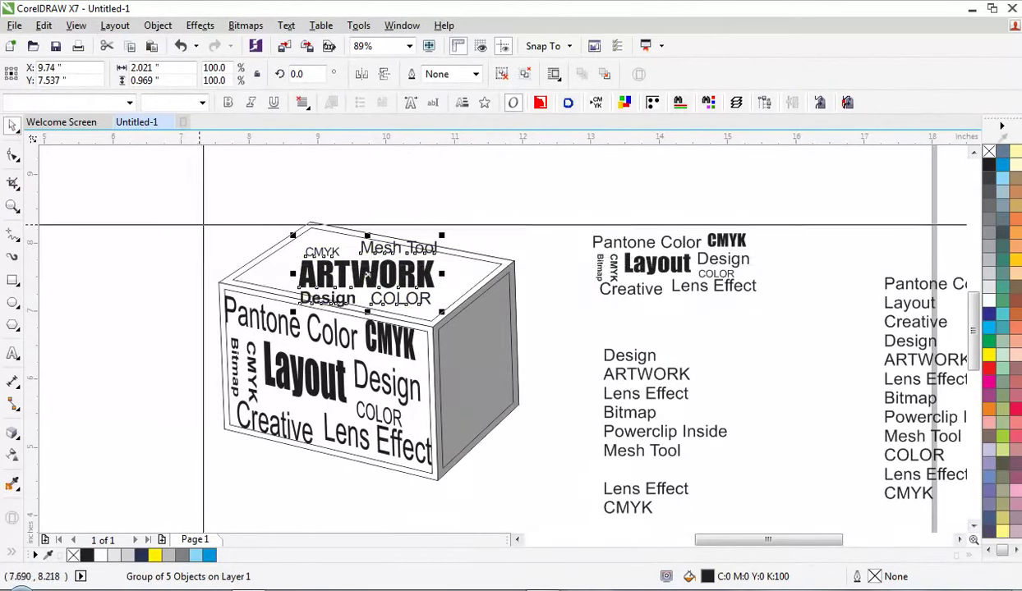
pyautogui.scroll(2, 493, 329)
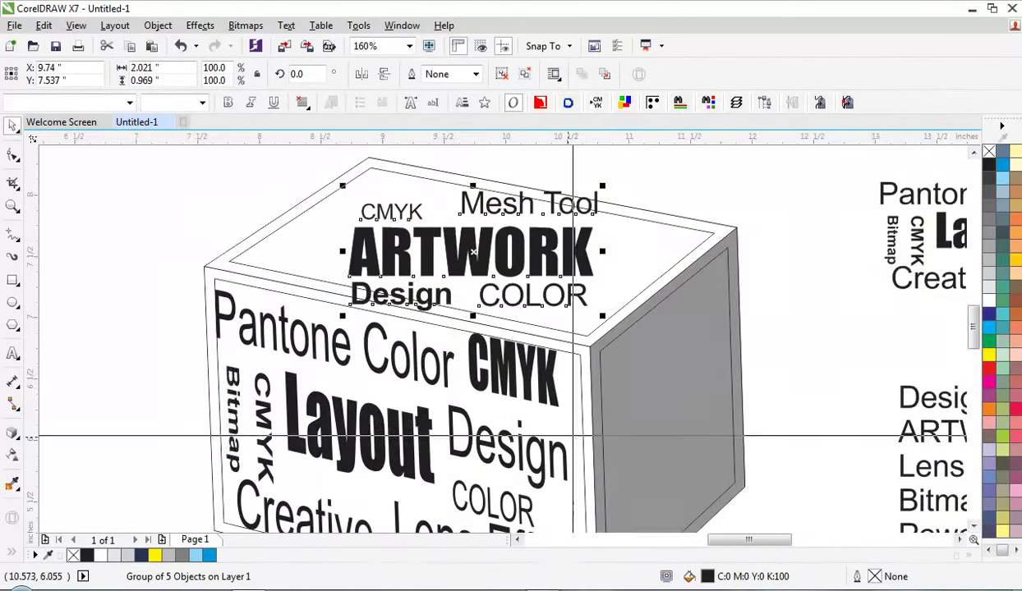
# Step: Add a perspective effect to the "ARTWORK" group, fit its four corners to the top face's inner outline and deselect it
pyautogui.click(200, 26)
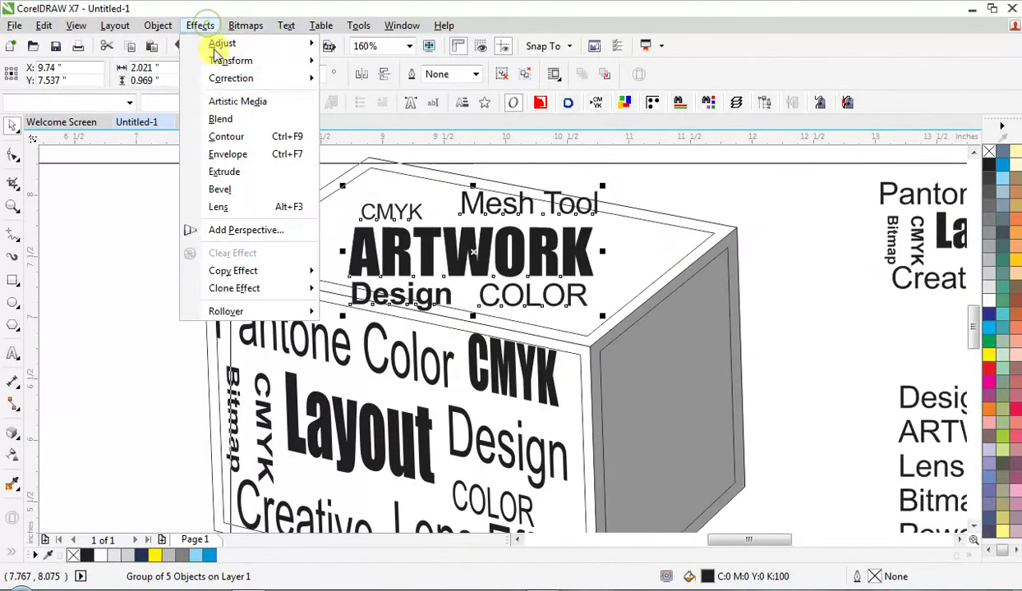
pyautogui.click(238, 231)
pyautogui.moveTo(344, 314); pyautogui.dragTo(228, 258)
pyautogui.moveTo(348, 191); pyautogui.dragTo(370, 167)
pyautogui.moveTo(597, 311); pyautogui.dragTo(586, 333)
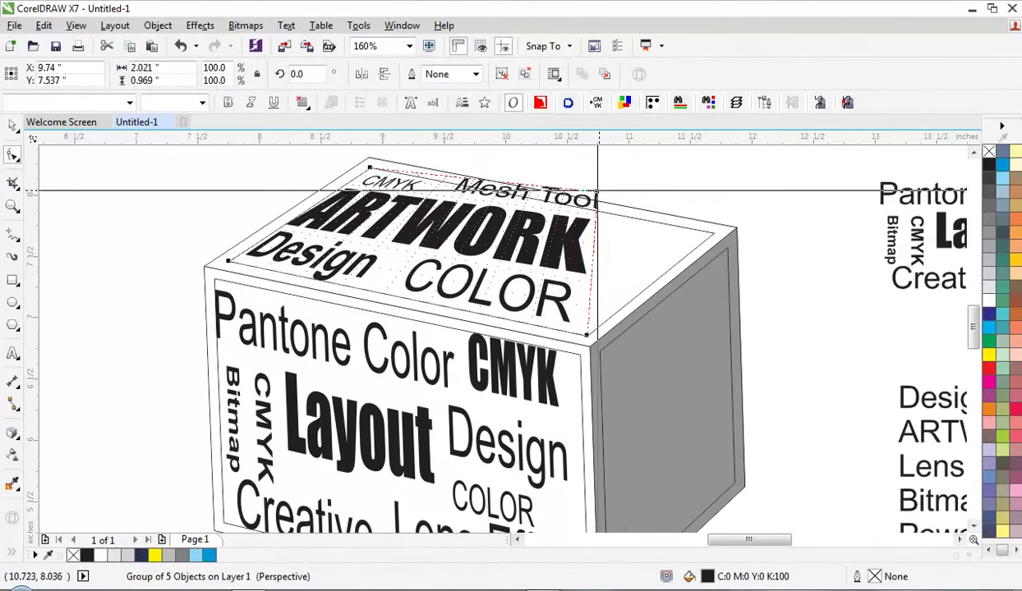
pyautogui.moveTo(599, 195); pyautogui.dragTo(705, 231)
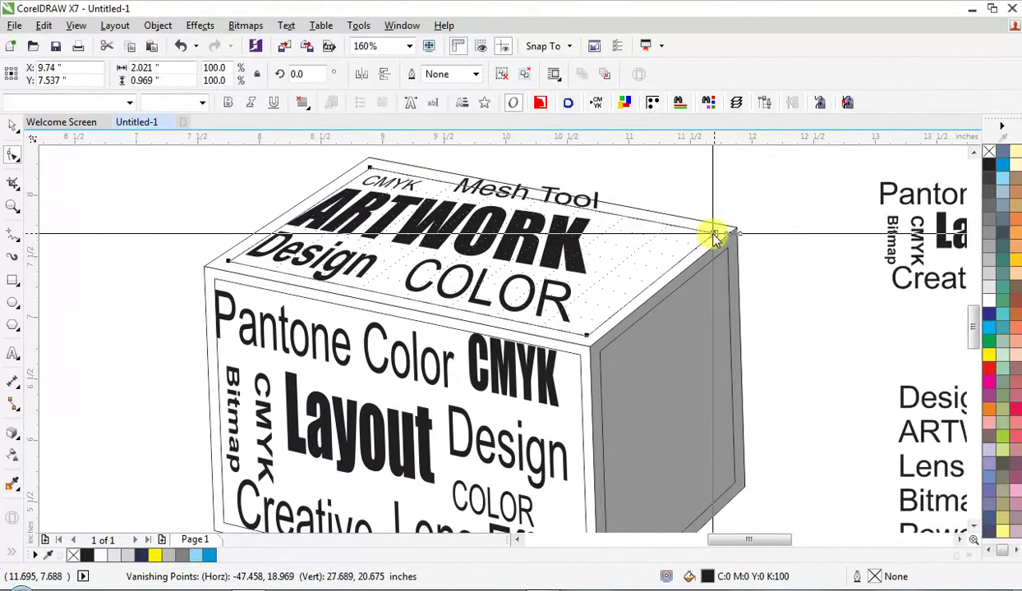
pyautogui.scroll(-3, 714, 237)
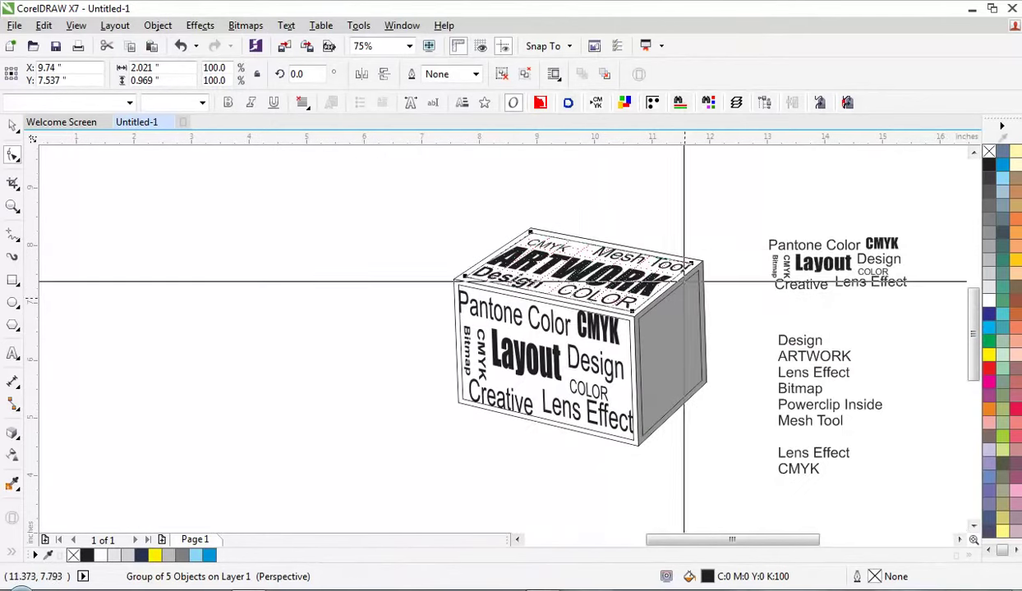
pyautogui.scroll(1, 775, 469)
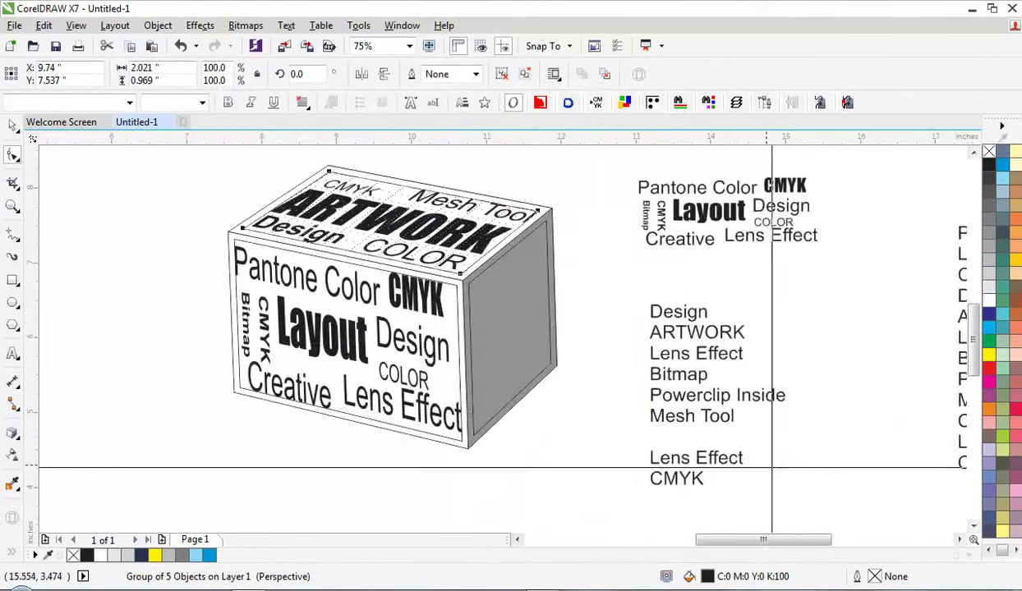
pyautogui.click(606, 350)
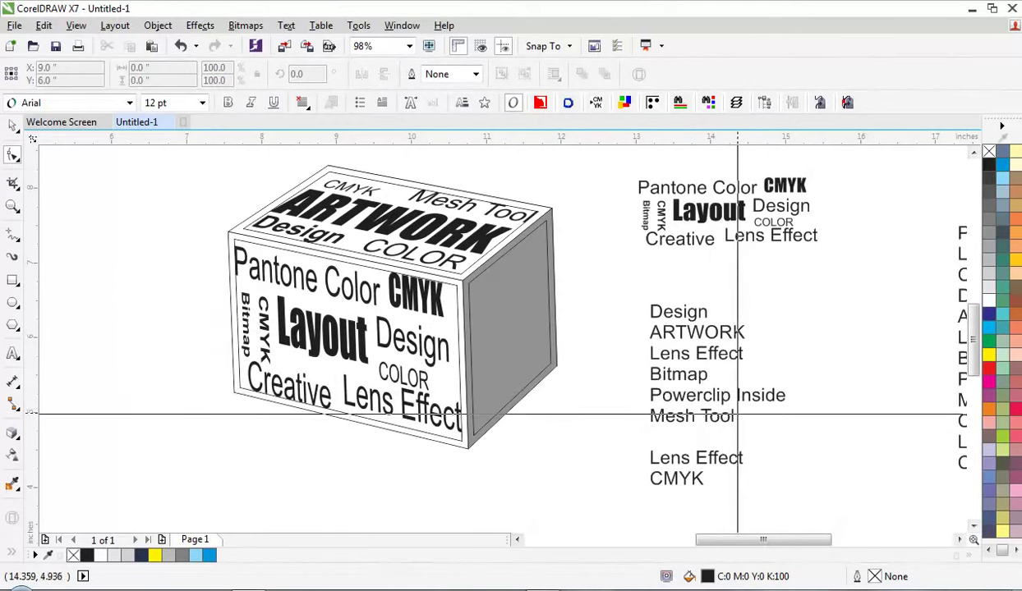
# Step: Place a copy of "Powerclip Inside" below the box's right side, rotated 90° and set in Impact
pyautogui.click(711, 398)
pyautogui.press('space')
pyautogui.moveTo(717, 397); pyautogui.dragTo(538, 453)
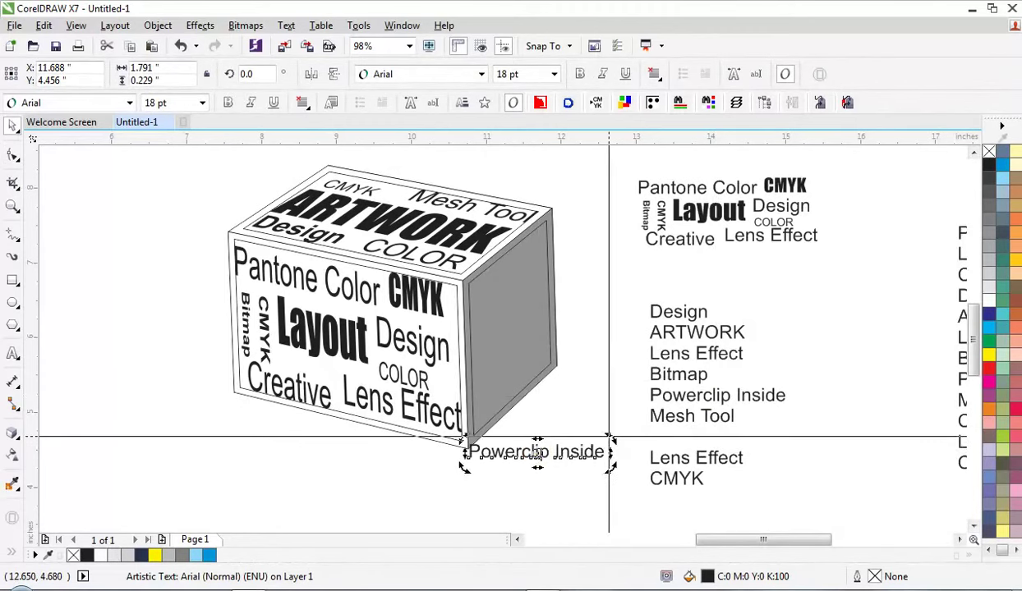
pyautogui.moveTo(608, 436); pyautogui.dragTo(527, 387)
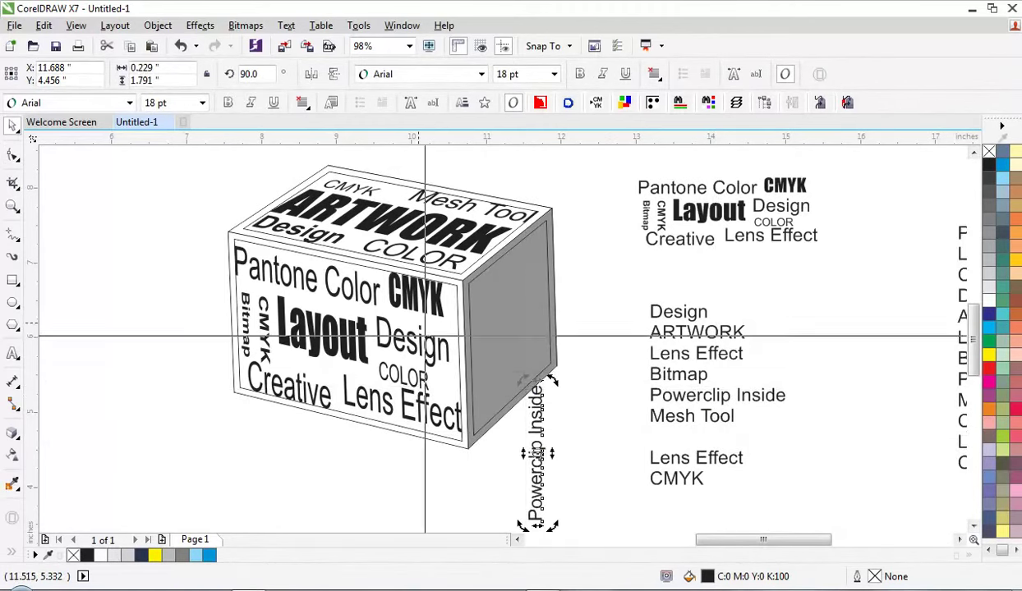
pyautogui.click(19, 105)
pyautogui.click(46, 140)
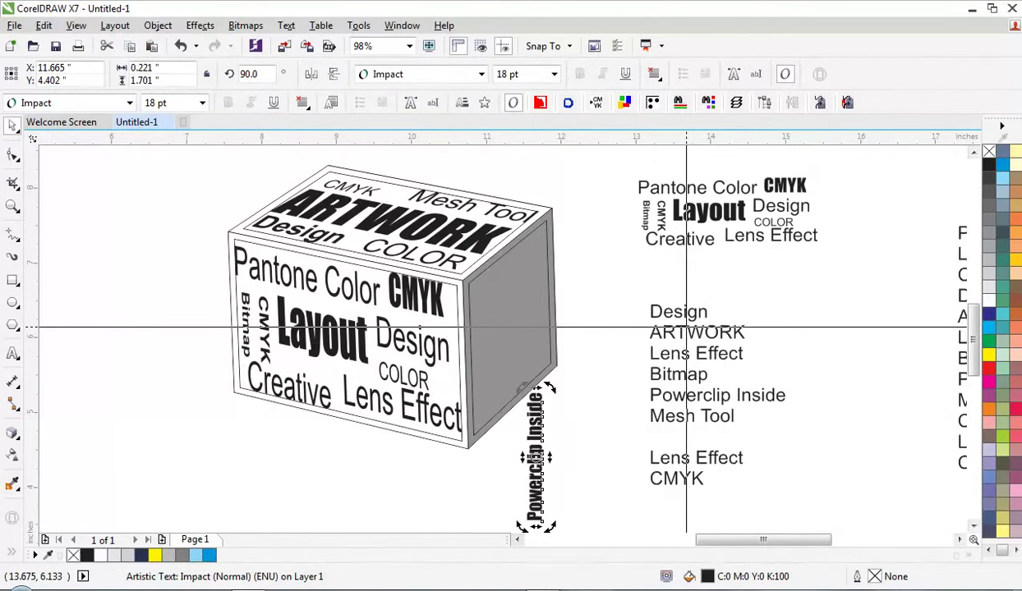
# Step: Place "Design" at 15.481 pt beside the upper end of "Powerclip Inside" and "Lens Effect" below it, rotated 270°, bold, at 15.231 pt
pyautogui.moveTo(685, 313); pyautogui.dragTo(601, 416)
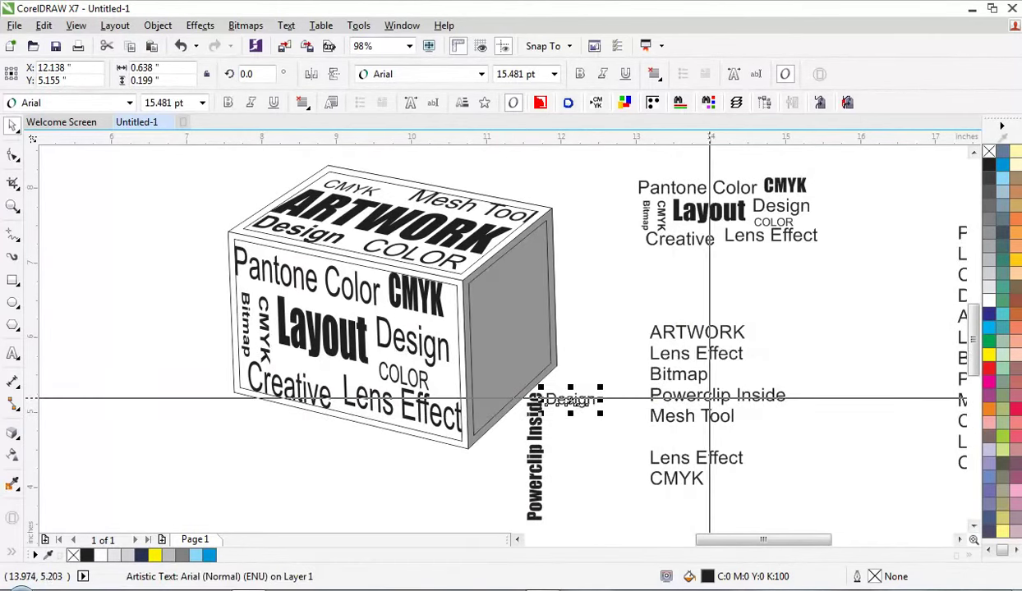
pyautogui.moveTo(698, 457); pyautogui.dragTo(589, 477)
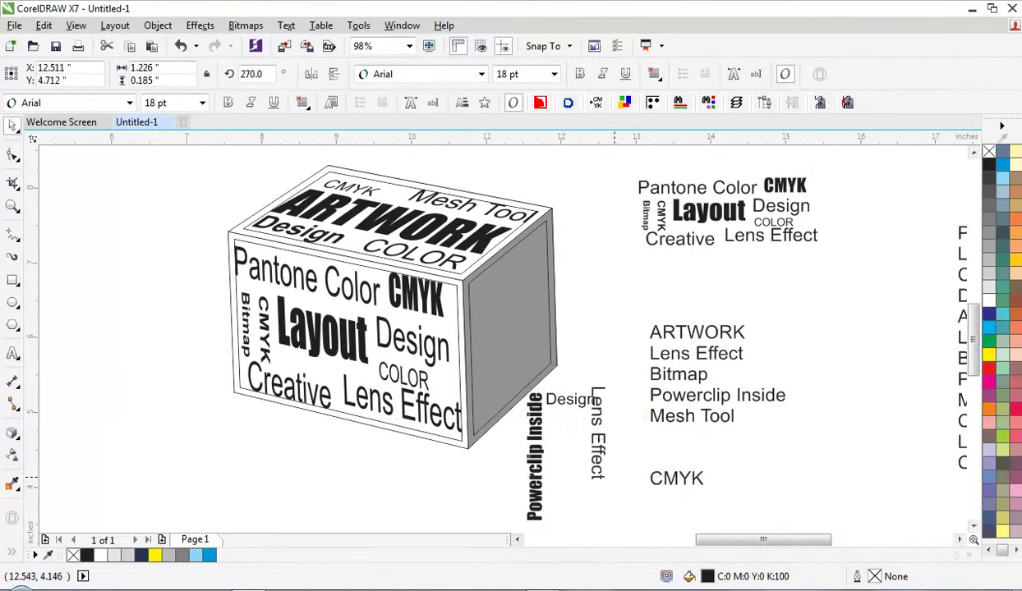
pyautogui.moveTo(596, 417); pyautogui.dragTo(558, 444)
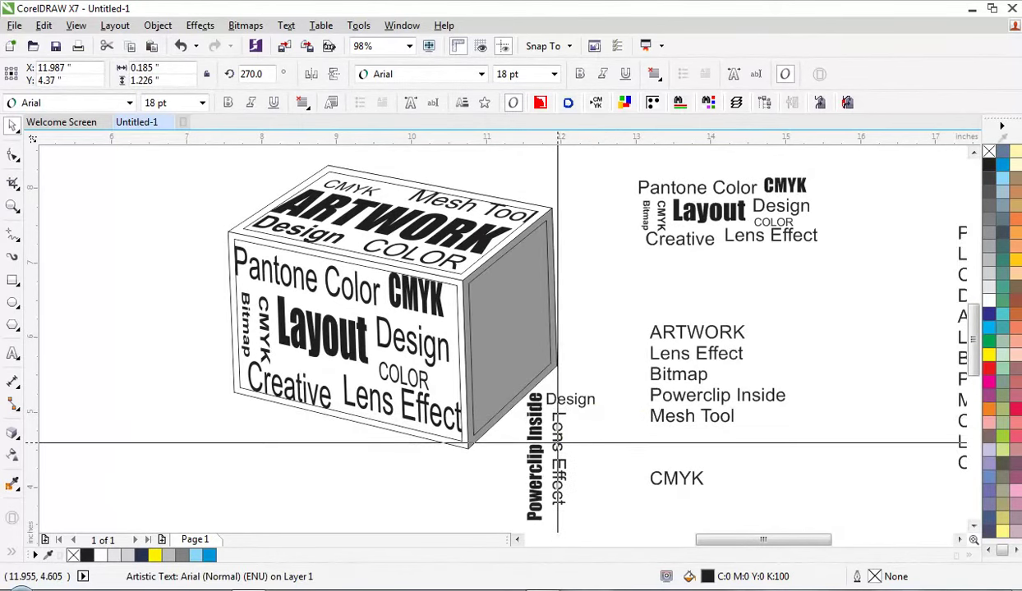
pyautogui.click(582, 76)
pyautogui.moveTo(573, 517); pyautogui.dragTo(570, 514)
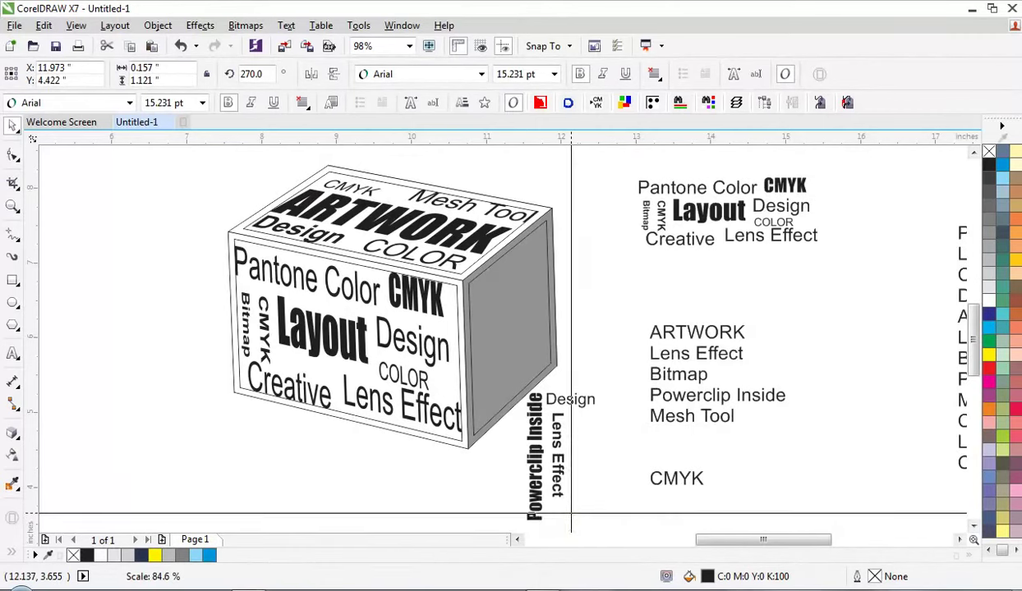
pyautogui.moveTo(563, 471); pyautogui.dragTo(588, 475)
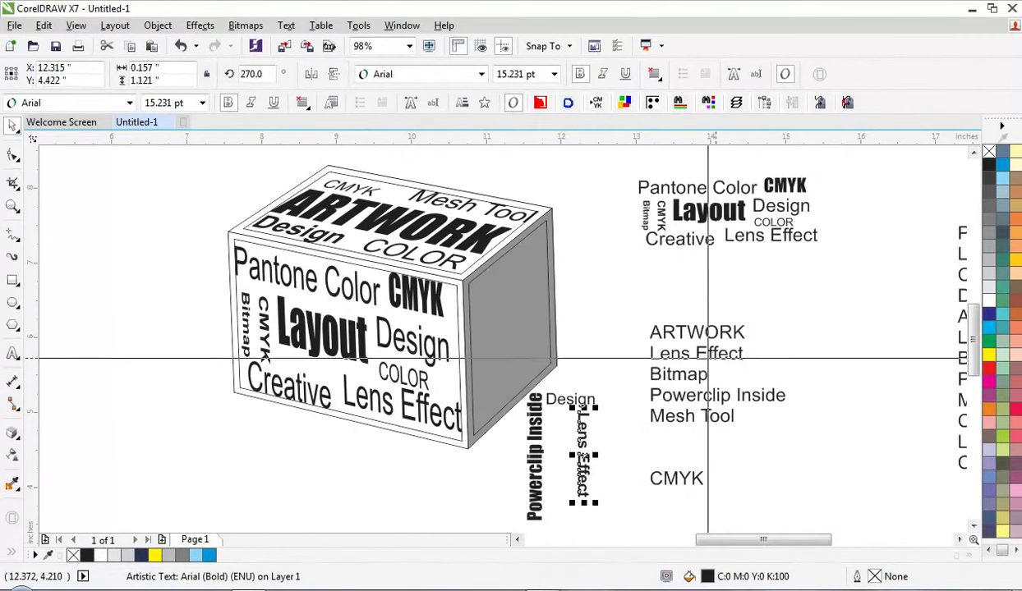
# Step: Place a copy of "Mesh Tool", rotated 90°, between the vertical "Powerclip Inside" and "Lens Effect"
pyautogui.moveTo(688, 417); pyautogui.dragTo(588, 423)
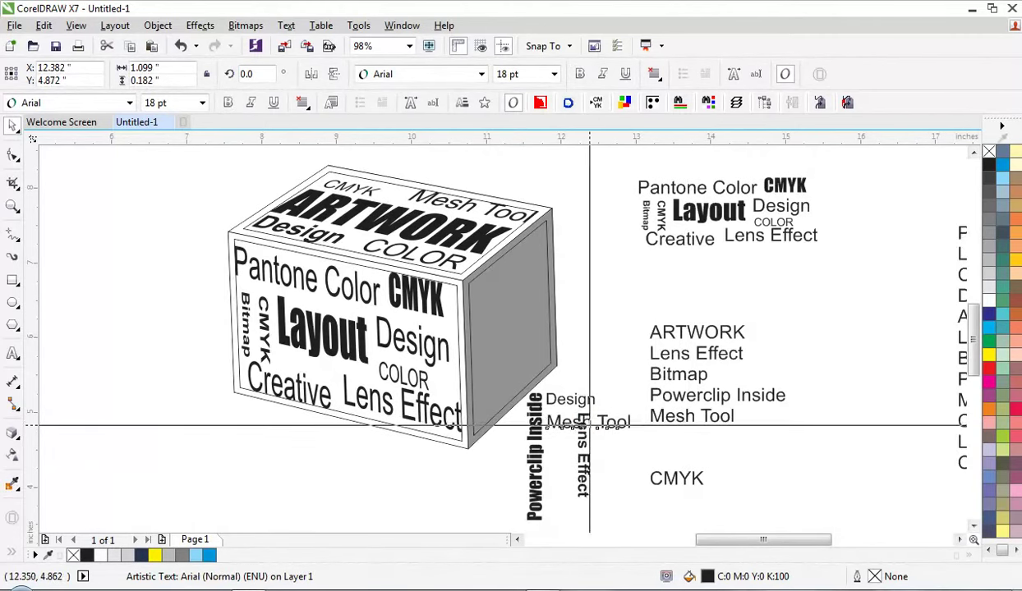
pyautogui.click(632, 425)
pyautogui.click(625, 424)
pyautogui.click(626, 425)
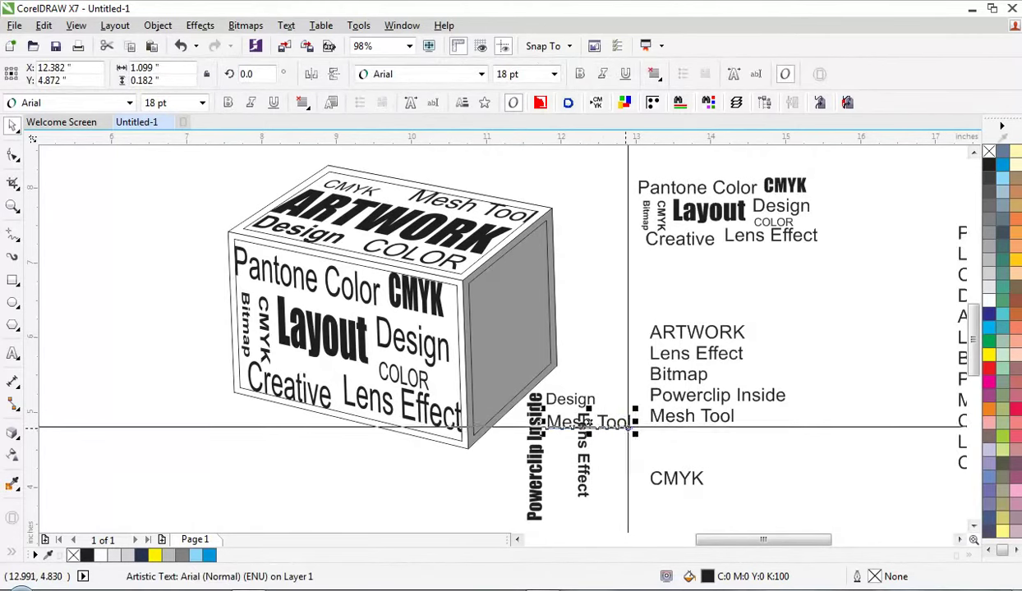
pyautogui.moveTo(639, 433); pyautogui.dragTo(590, 392)
pyautogui.click(568, 429)
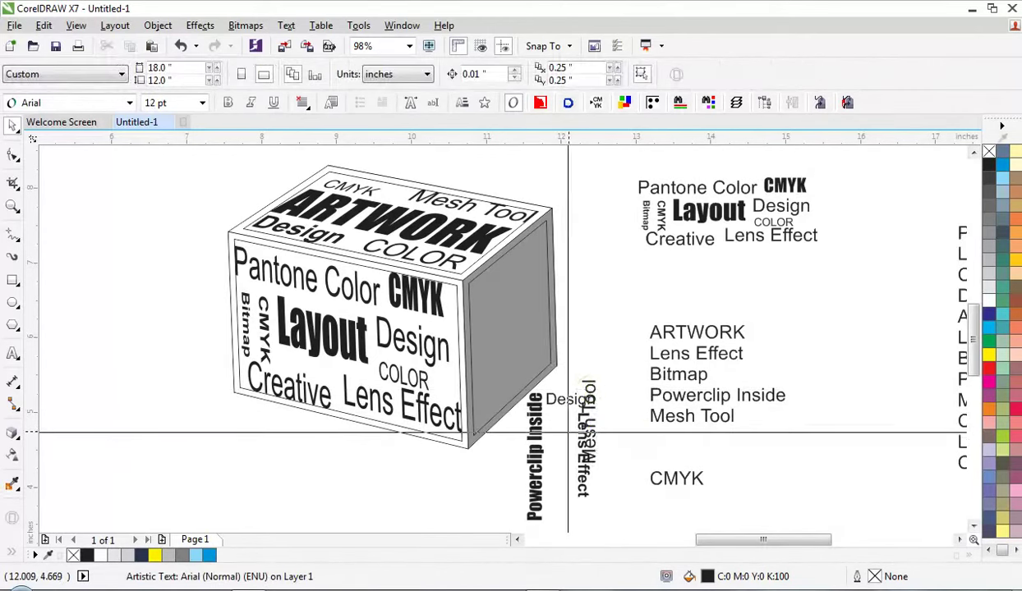
pyautogui.click(593, 385)
pyautogui.moveTo(593, 381); pyautogui.dragTo(569, 425)
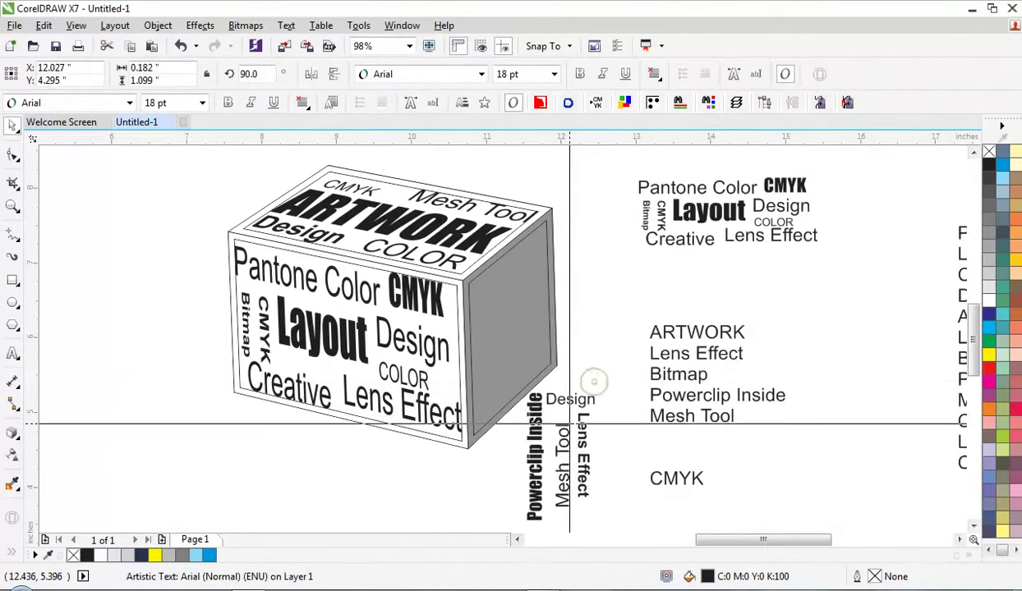
# Step: Enlarge the vertical "Mesh Tool" and "Lens Effect" down towards the lower end of "Powerclip Inside" and align their bottom edges
pyautogui.click(581, 484)
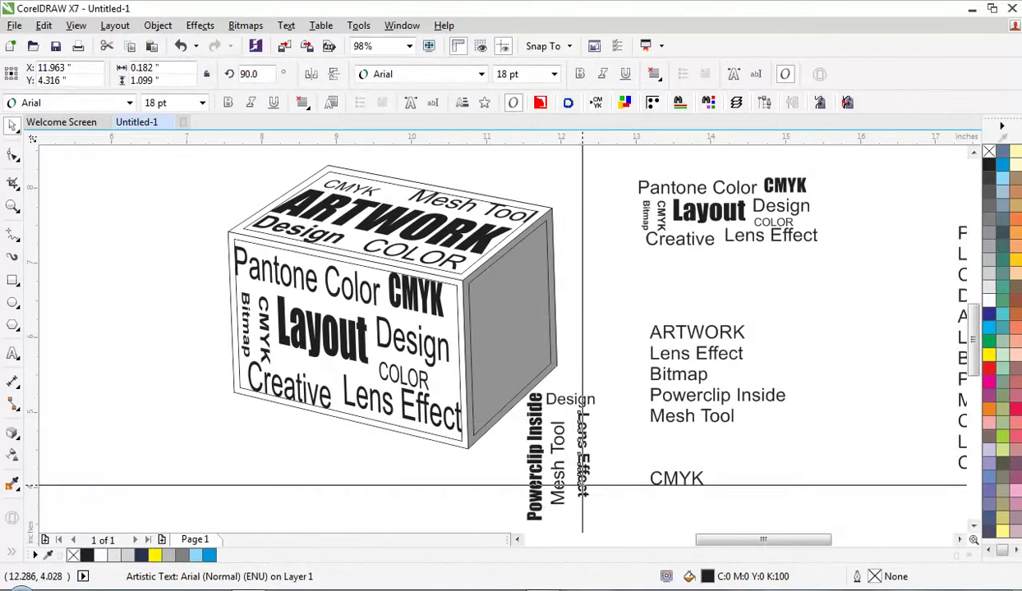
pyautogui.press('F2')
pyautogui.moveTo(510, 377); pyautogui.dragTo(675, 588)
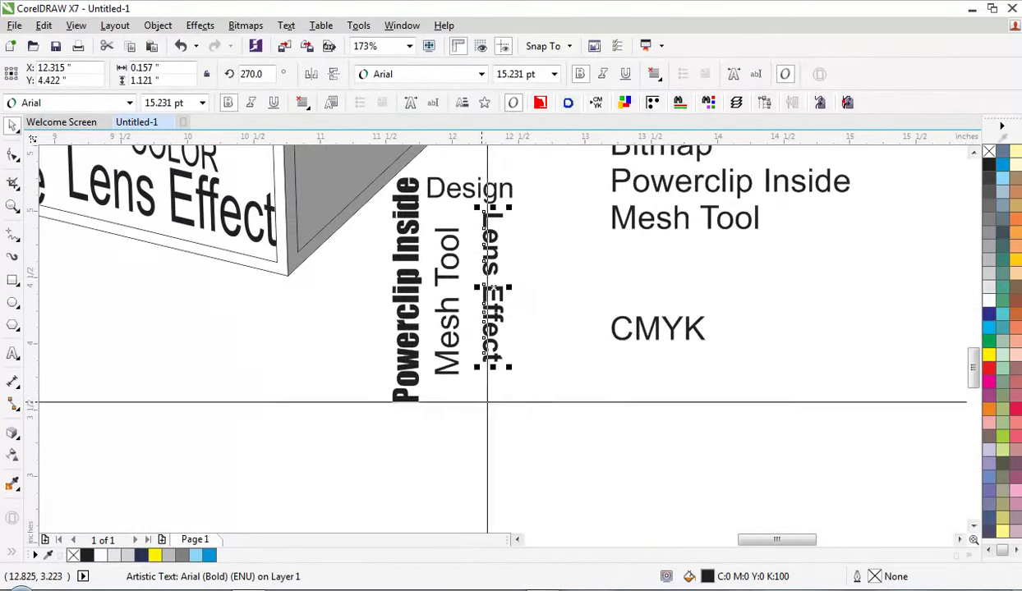
pyautogui.click(451, 375)
pyautogui.moveTo(464, 381); pyautogui.dragTo(472, 403)
pyautogui.click(495, 351)
pyautogui.moveTo(510, 367); pyautogui.dragTo(516, 396)
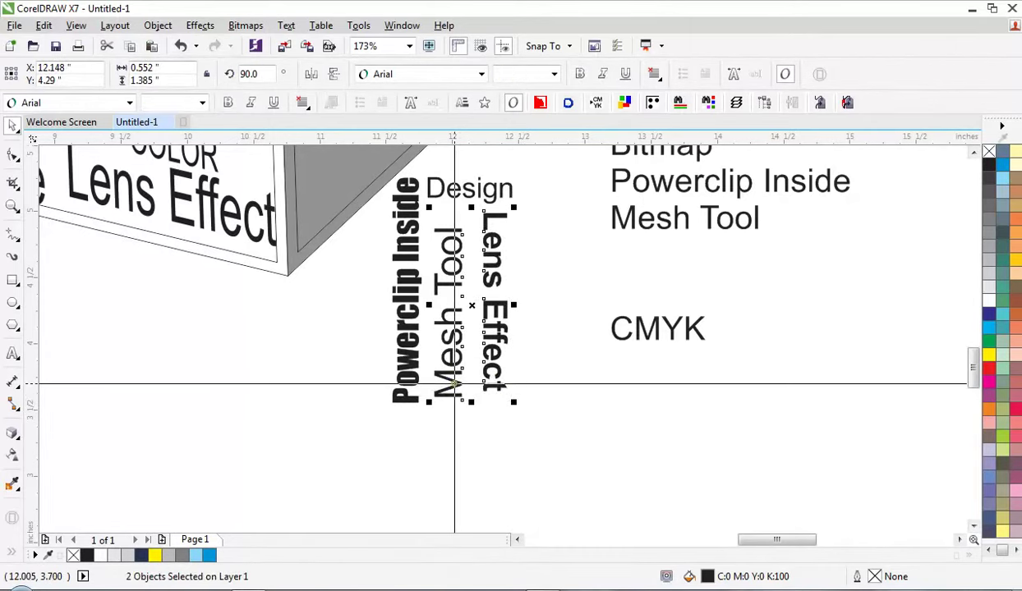
pyautogui.press('b')
# Step: Stretch the vertical "Mesh Tool" upward to just below "Design"
pyautogui.click(450, 202)
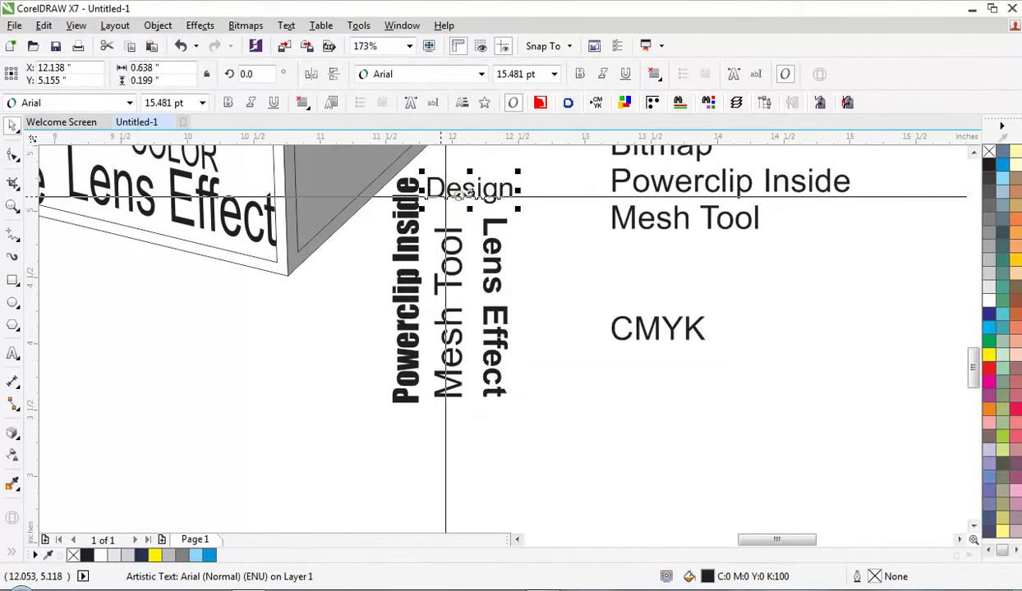
pyautogui.keyDown('shift'); pyautogui.click(417, 204); pyautogui.keyUp('shift')
pyautogui.click(456, 231)
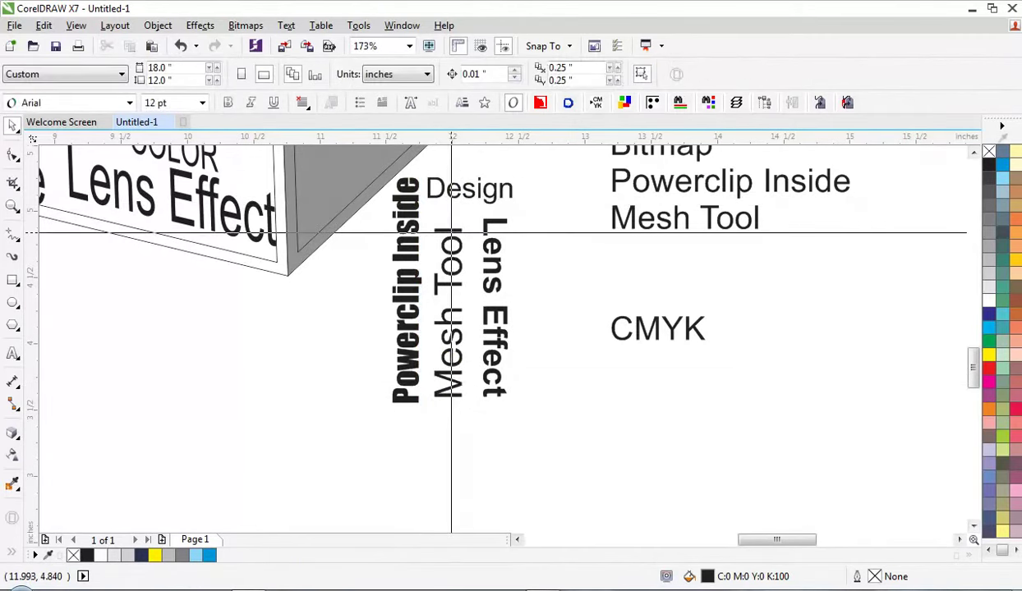
pyautogui.moveTo(463, 225); pyautogui.dragTo(482, 209)
# Step: Group the four words of the vertical block and move the group onto the grey right face of the box
pyautogui.moveTo(370, 429); pyautogui.dragTo(542, 153)
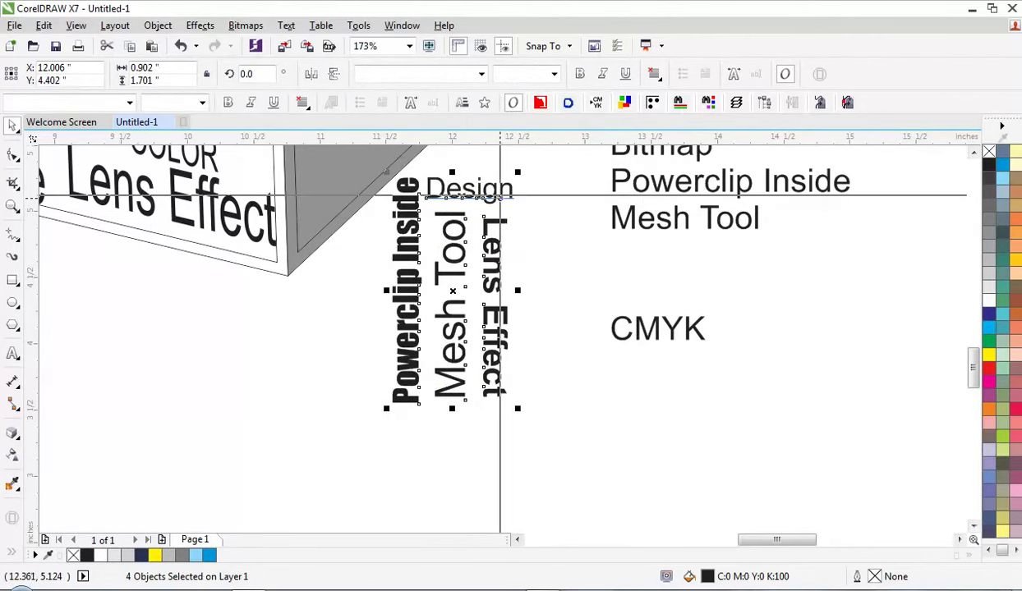
pyautogui.rightClick(496, 194)
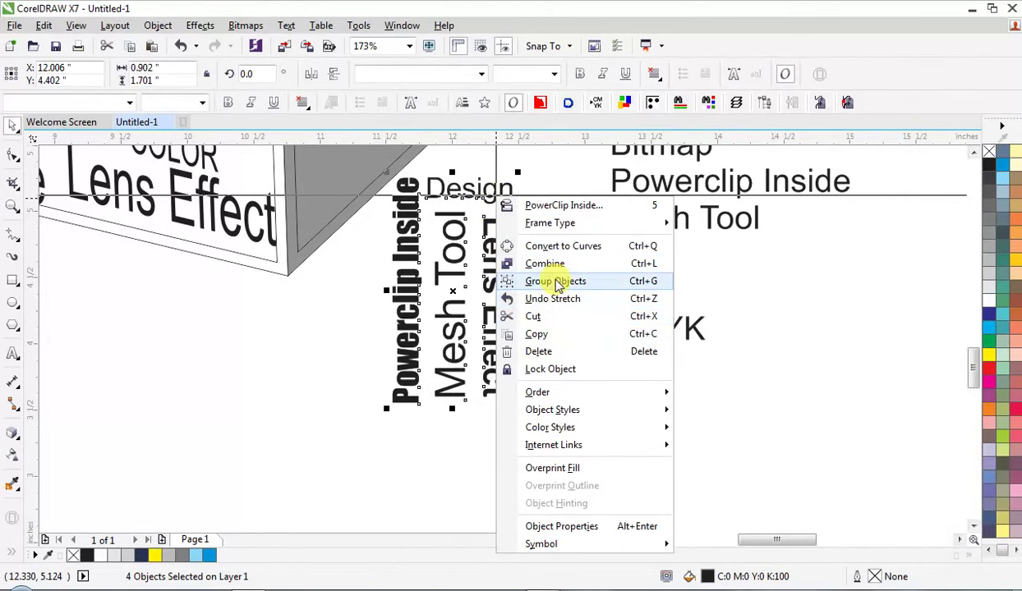
pyautogui.click(555, 280)
pyautogui.scroll(-6, 467, 297)
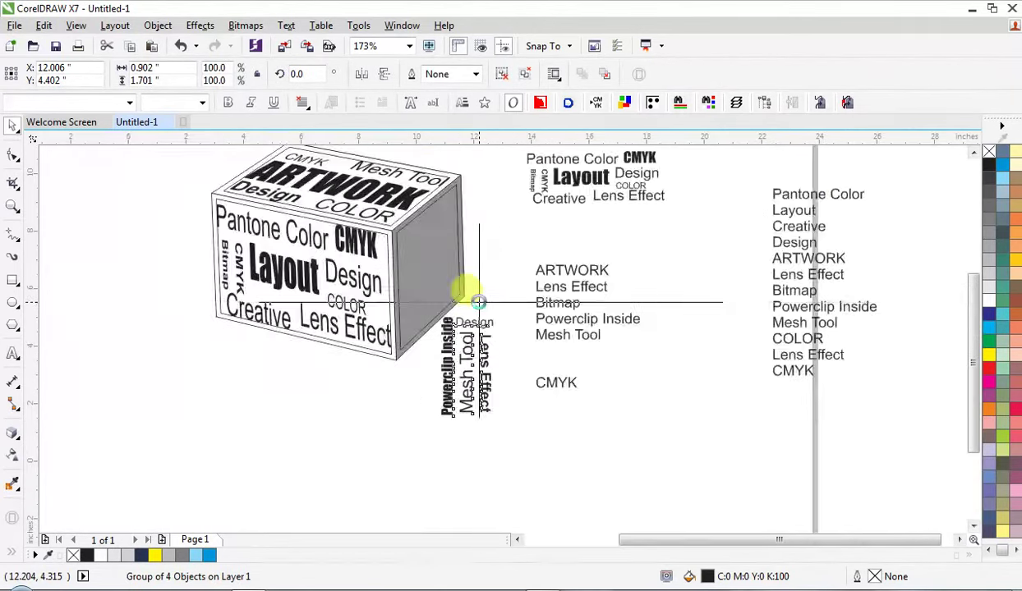
pyautogui.scroll(3, 464, 294)
pyautogui.moveTo(514, 354); pyautogui.dragTo(486, 278)
pyautogui.scroll(2, 493, 283)
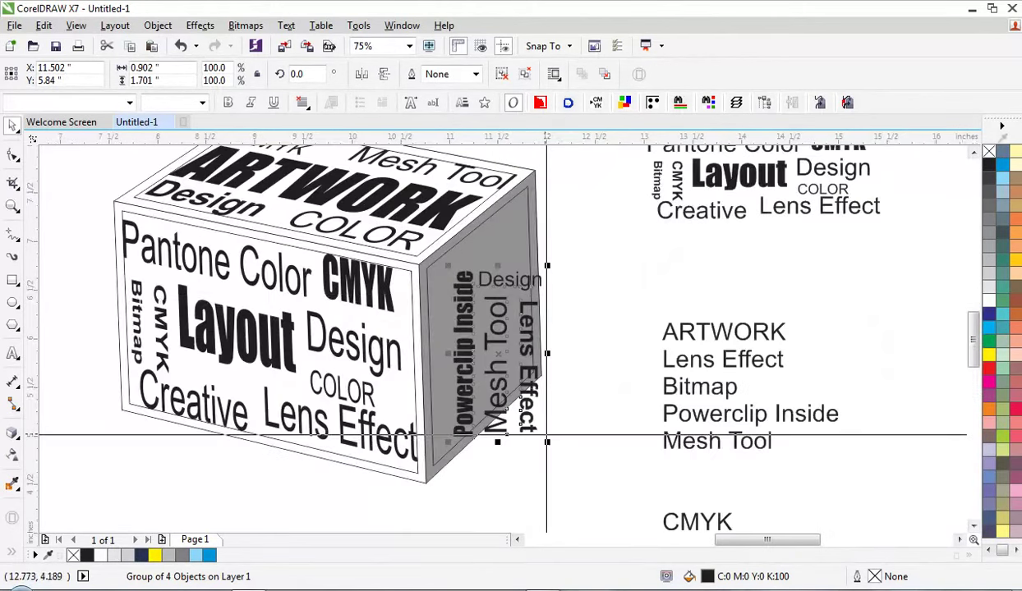
# Step: Add perspective to the vertical word group and fit its four corners to the inset outline of the box's grey side face
pyautogui.click(202, 27)
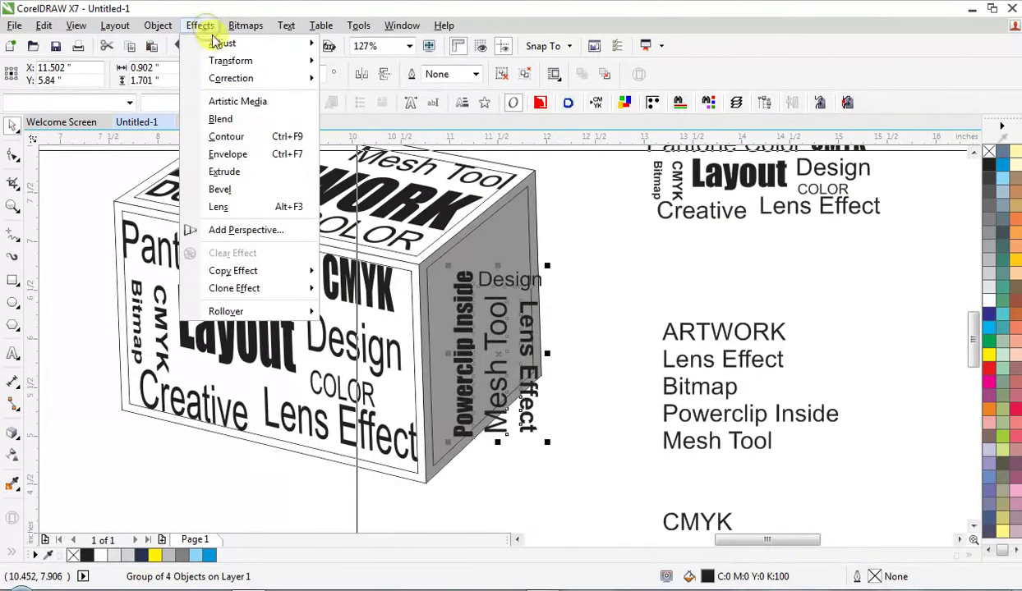
pyautogui.click(238, 231)
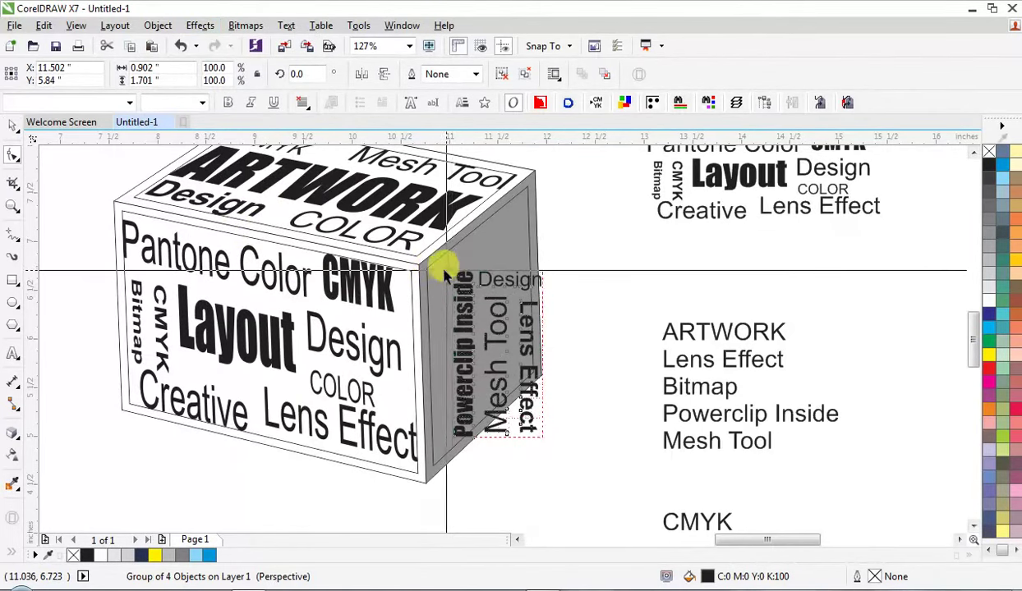
pyautogui.moveTo(428, 271); pyautogui.dragTo(419, 276)
pyautogui.moveTo(456, 438); pyautogui.dragTo(435, 465)
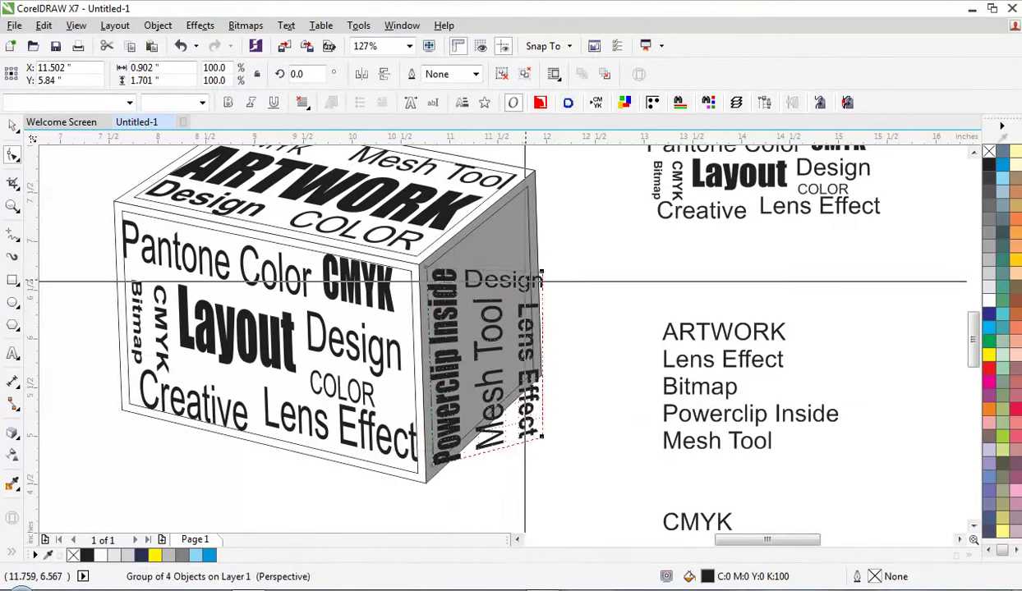
pyautogui.moveTo(542, 271); pyautogui.dragTo(546, 220)
pyautogui.moveTo(542, 437); pyautogui.dragTo(538, 375)
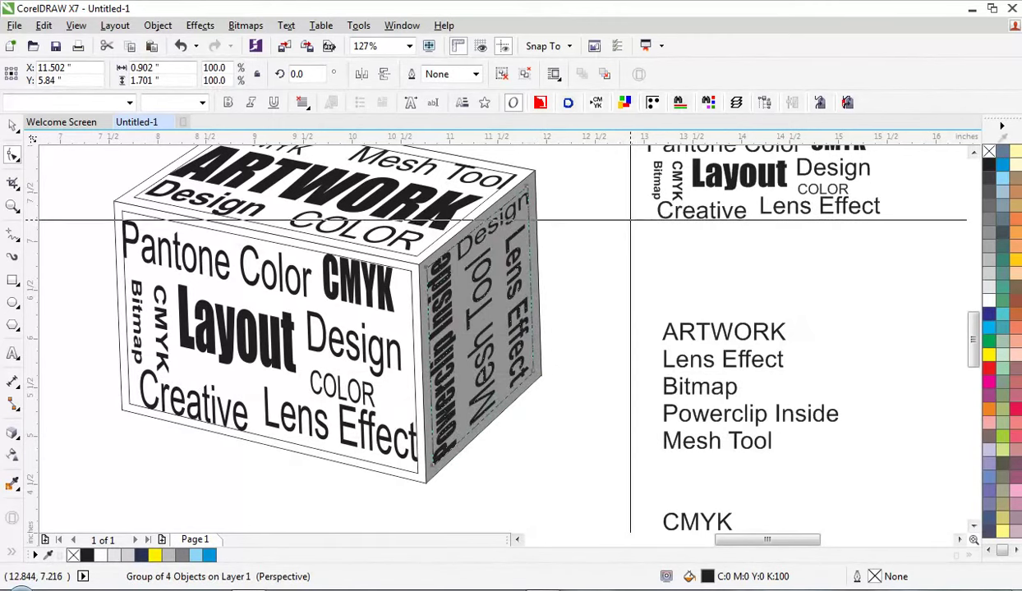
pyautogui.click(629, 273)
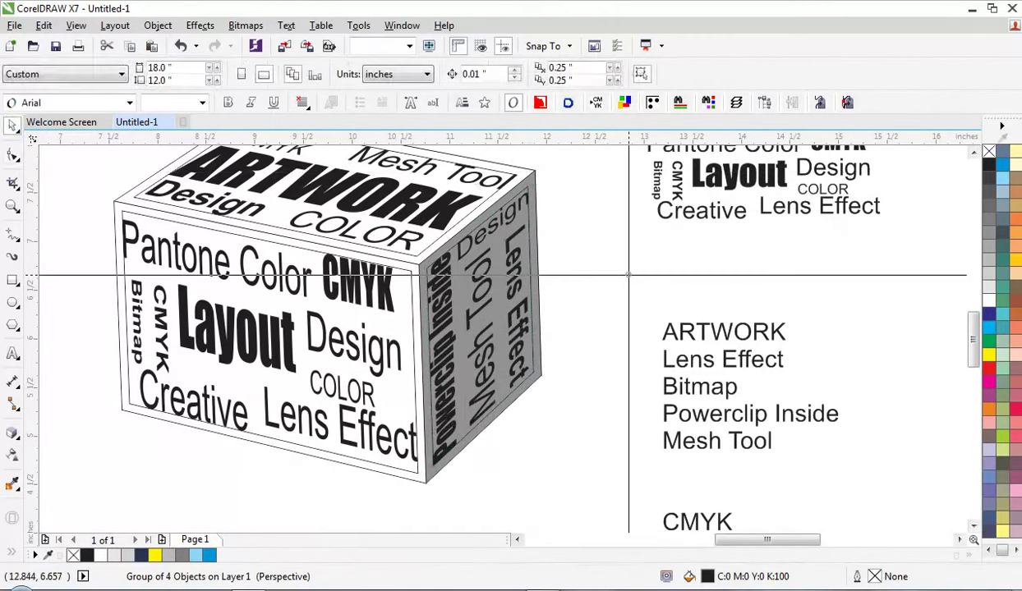
# Step: Delete the inset outlines from the side, front and top faces of the box
pyautogui.click(526, 214)
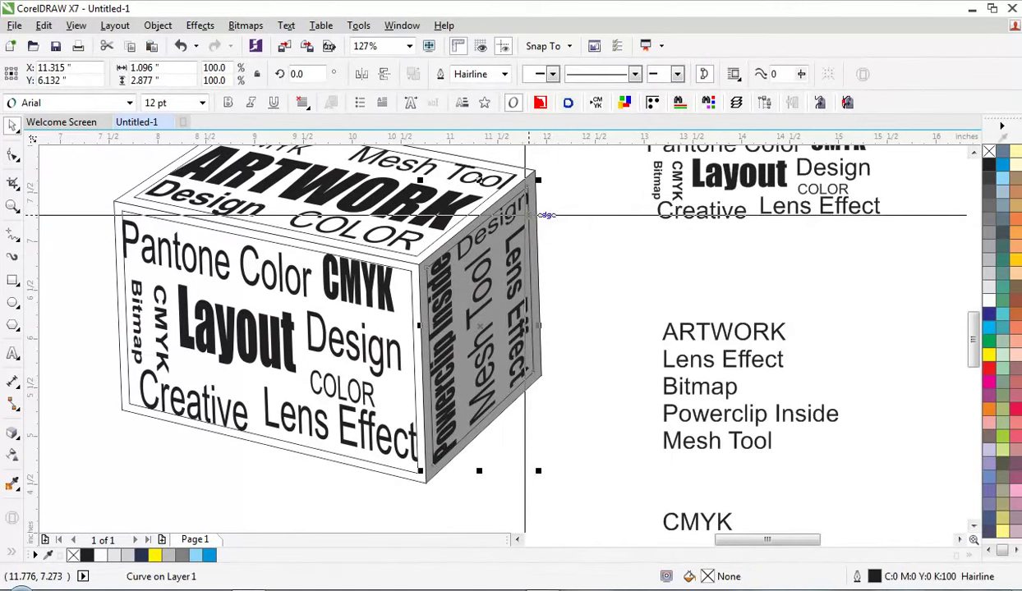
pyautogui.rightClick(526, 219)
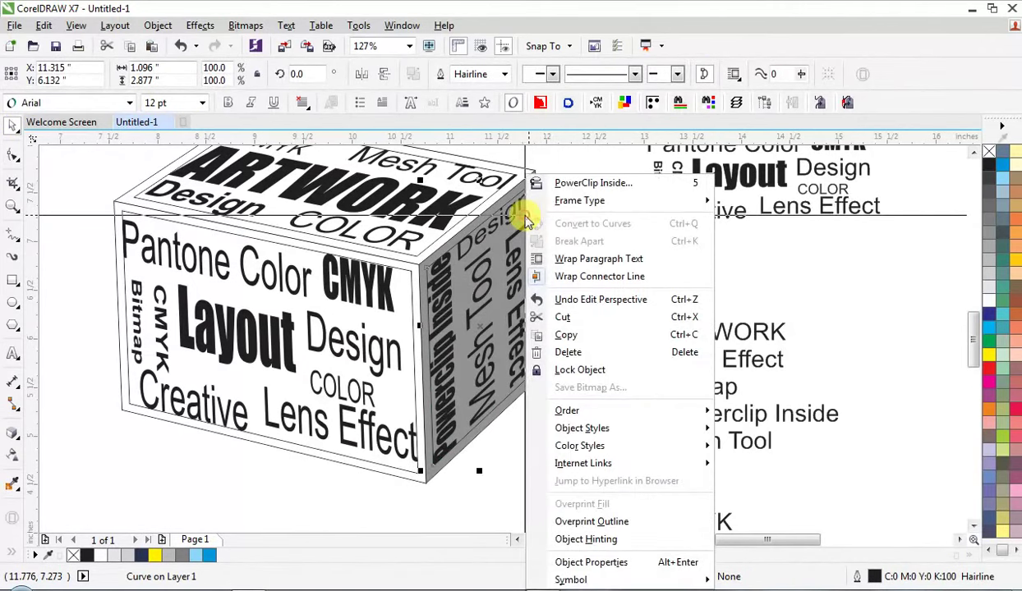
pyautogui.click(581, 359)
pyautogui.click(409, 294)
pyautogui.rightClick(407, 291)
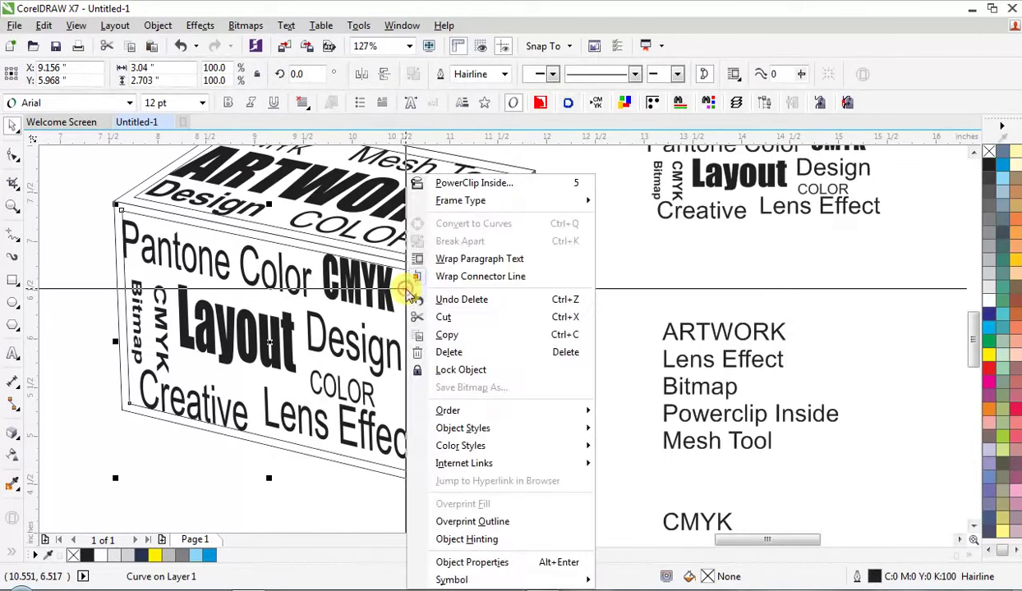
pyautogui.click(474, 353)
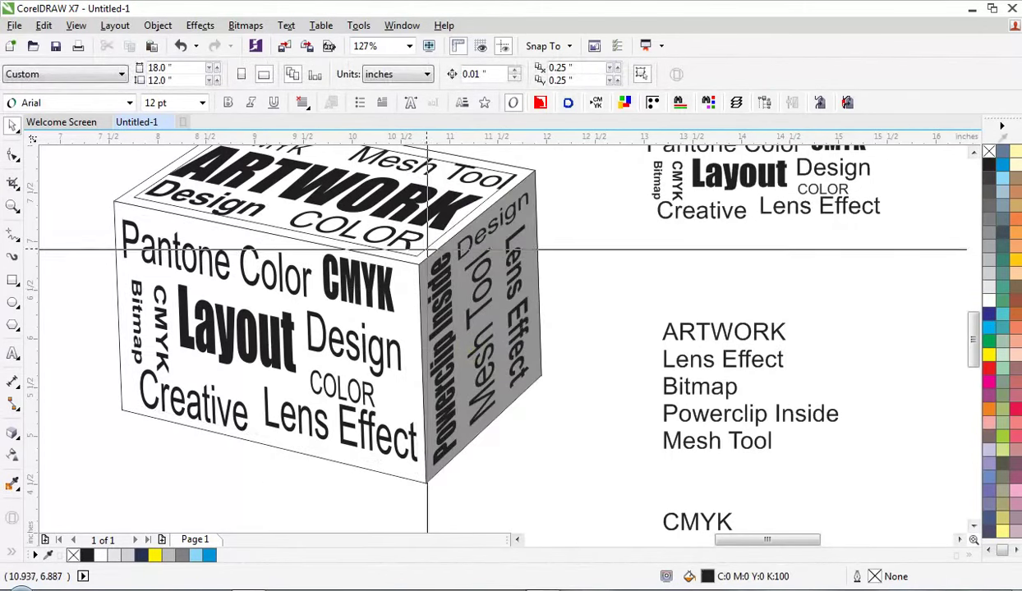
pyautogui.click(427, 238)
pyautogui.rightClick(427, 238)
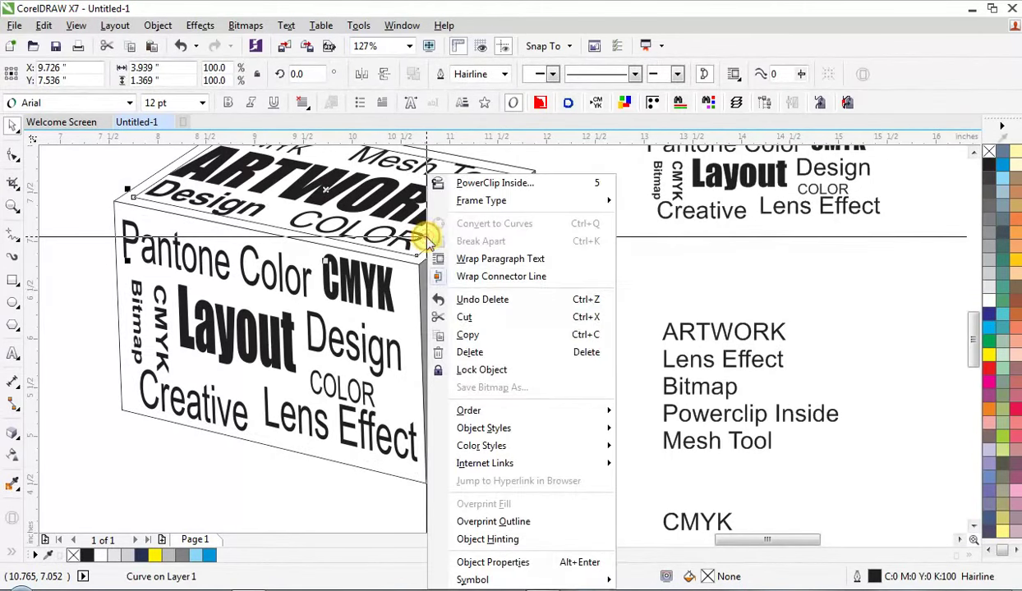
pyautogui.click(468, 352)
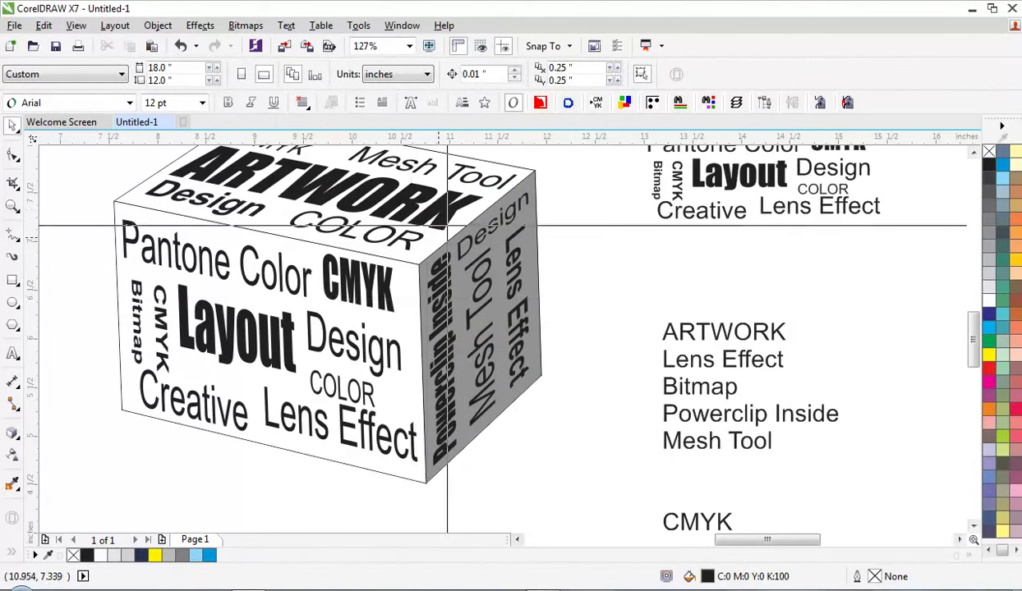
# Step: Fill the top and front faces light blue (C40 M0 Y0 K0) and the side face darker blue (C100 M20 Y0 K0)
pyautogui.click(142, 186)
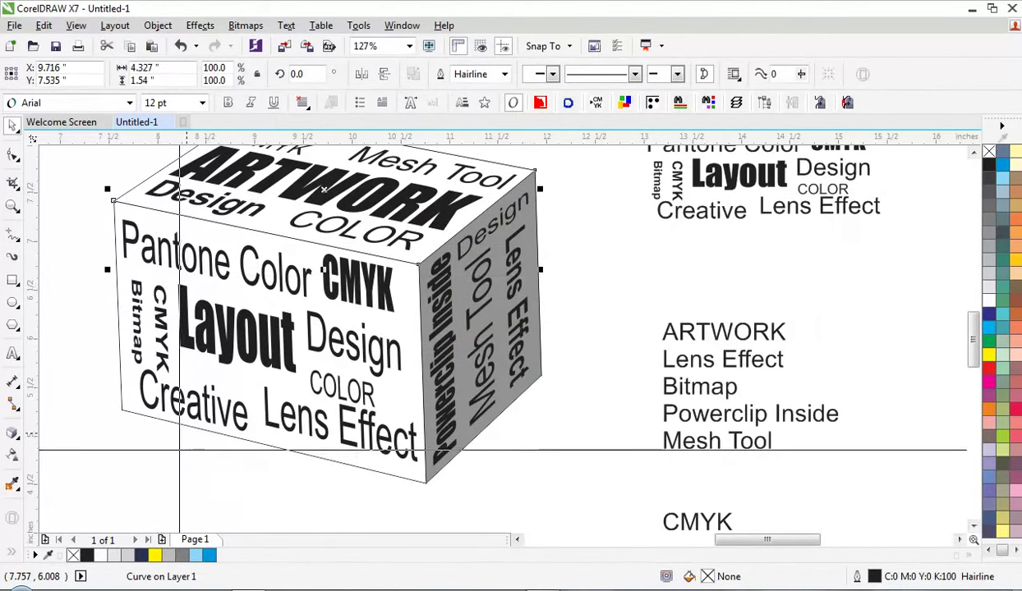
pyautogui.click(1004, 181)
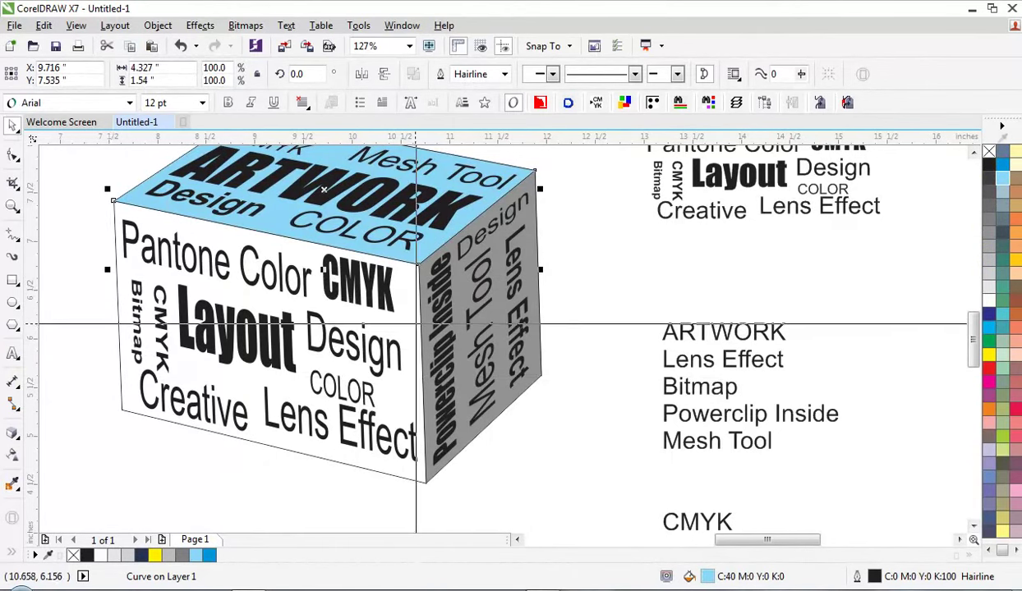
pyautogui.click(382, 311)
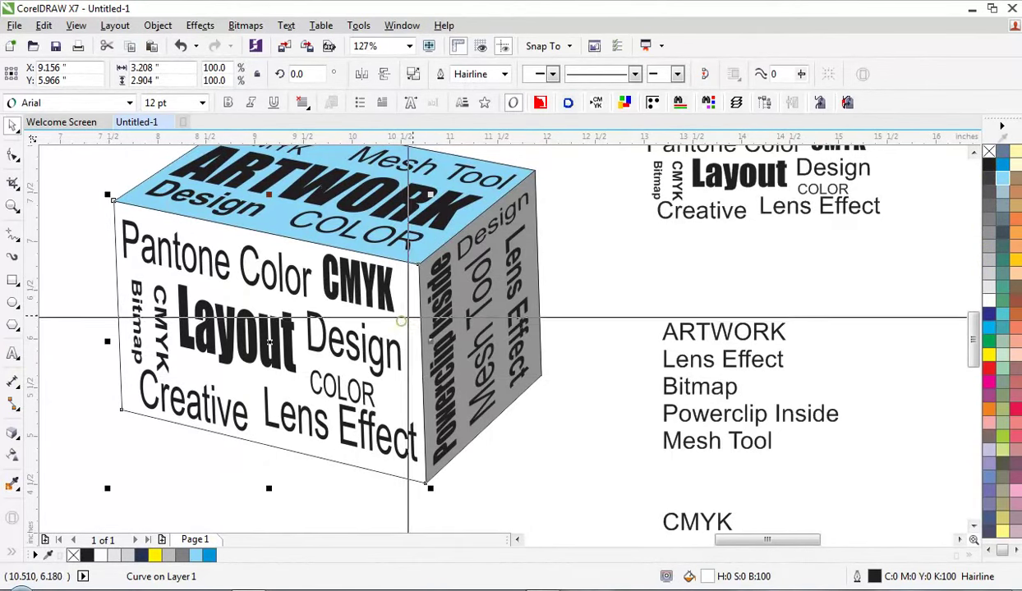
pyautogui.click(1004, 187)
pyautogui.click(527, 244)
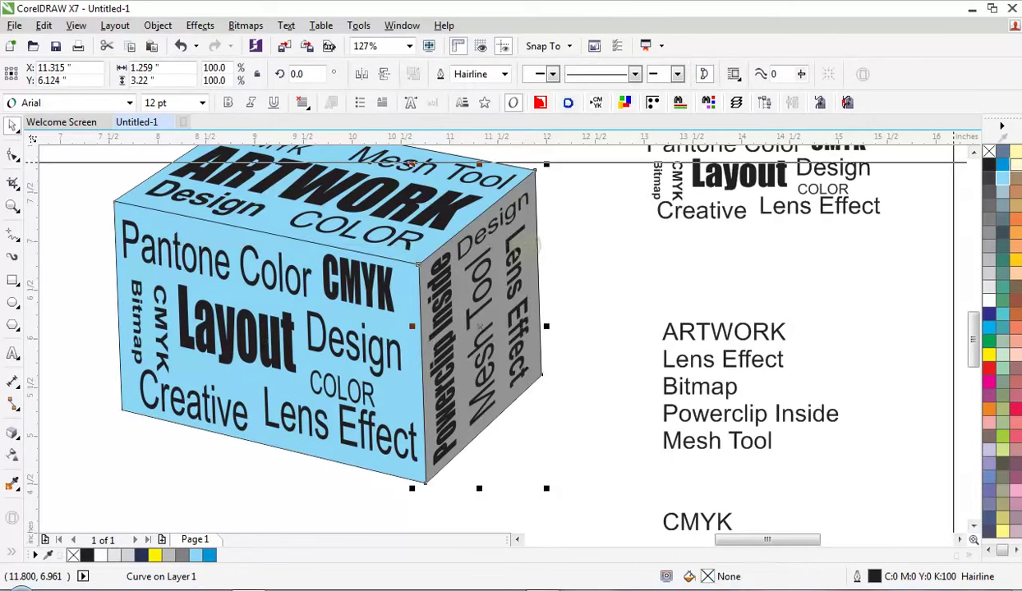
pyautogui.click(1002, 165)
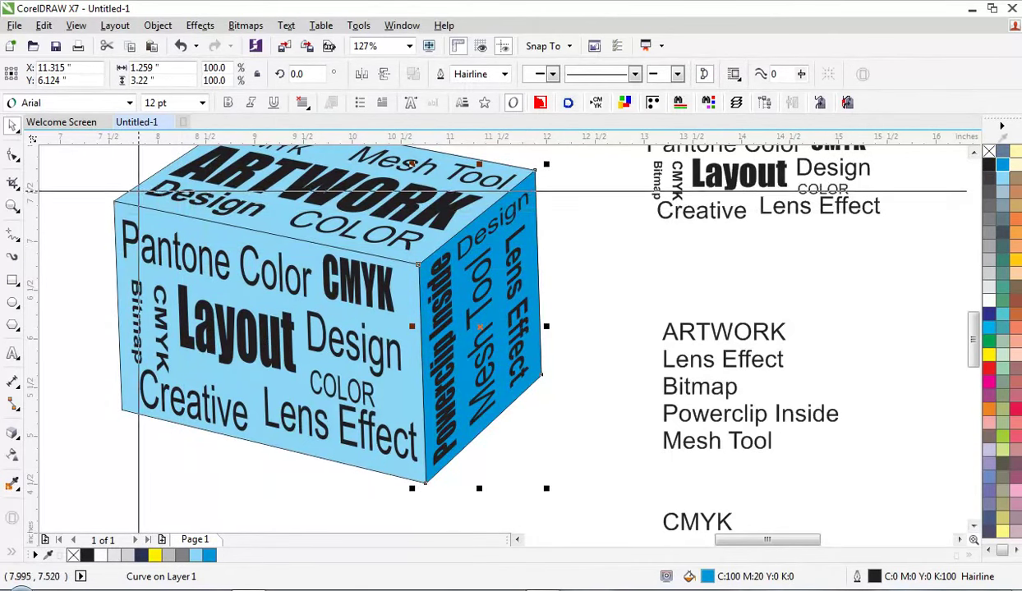
# Step: Apply a linear fountain fill to the top face, from light blue at its front edge to white towards the back
pyautogui.click(138, 191)
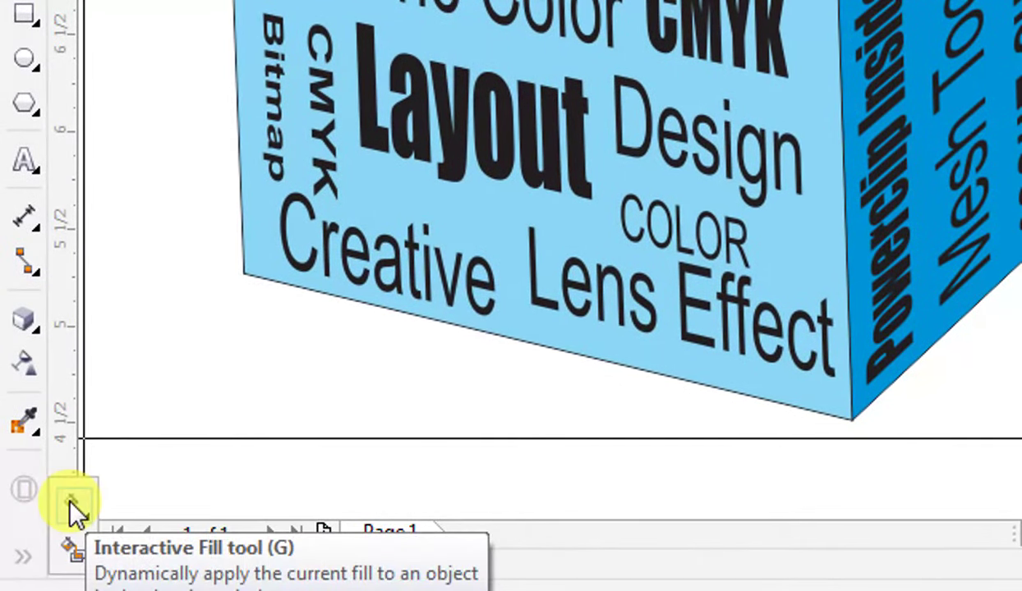
pyautogui.click(70, 503)
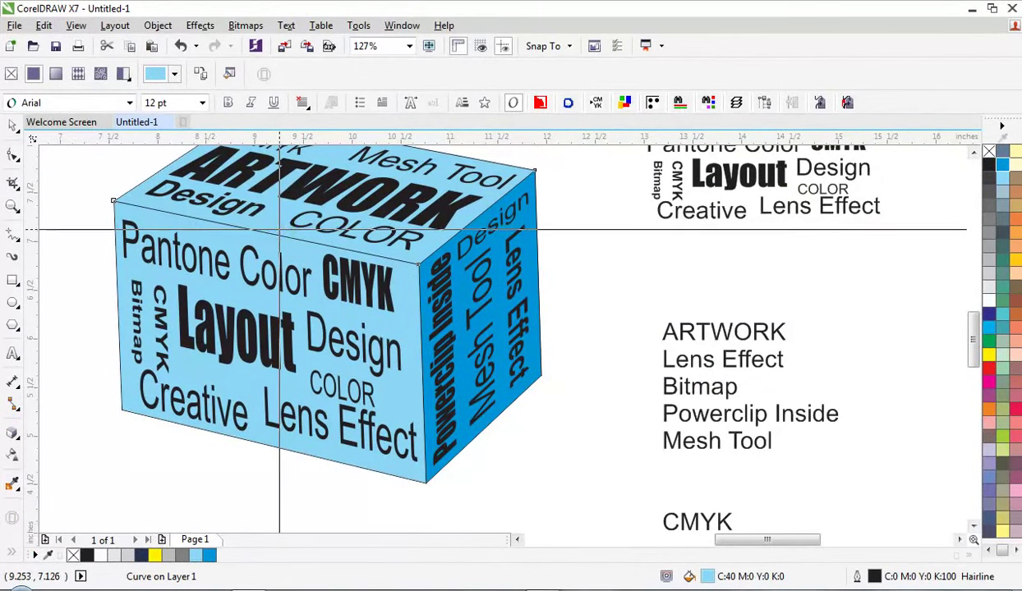
pyautogui.scroll(1, 281, 230)
pyautogui.moveTo(282, 252); pyautogui.dragTo(305, 189)
# Step: Apply a linear fountain fill to the front face, fading from light blue along its upper edge to white above "Layout"
pyautogui.moveTo(280, 252)
pyautogui.mouseDown()
pyautogui.moveTo(278, 261)
pyautogui.moveTo(255, 250)
pyautogui.moveTo(266, 248)
pyautogui.mouseUp()
pyautogui.moveTo(259, 313); pyautogui.dragTo(260, 314)
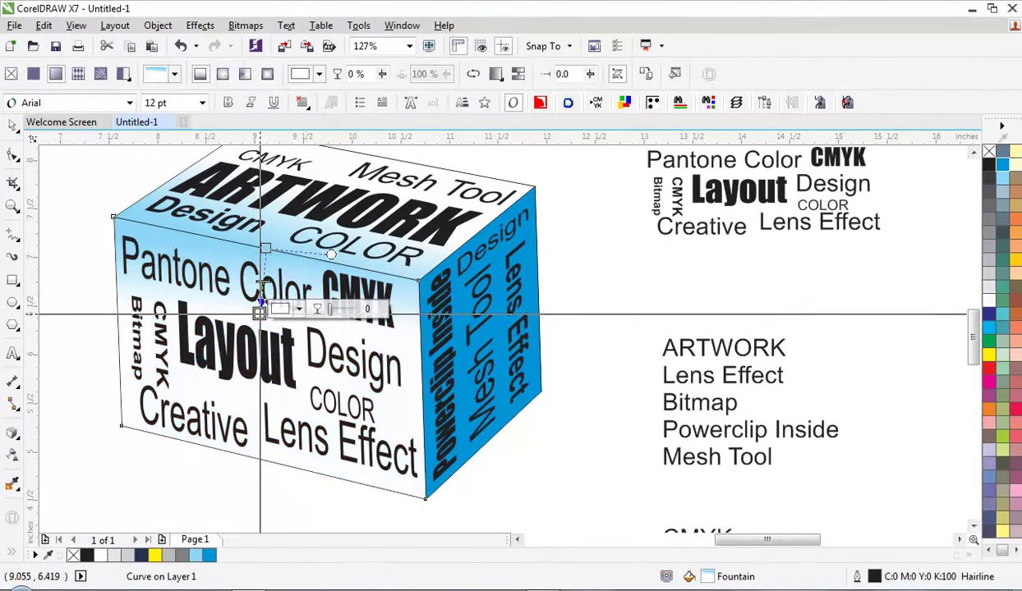
pyautogui.click(266, 247)
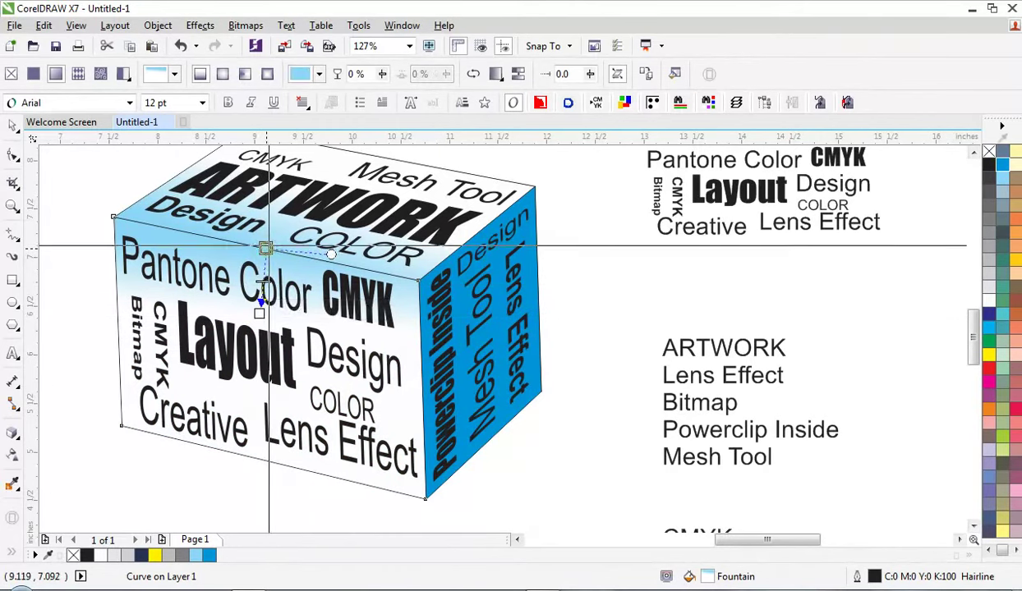
pyautogui.moveTo(265, 248); pyautogui.dragTo(268, 224)
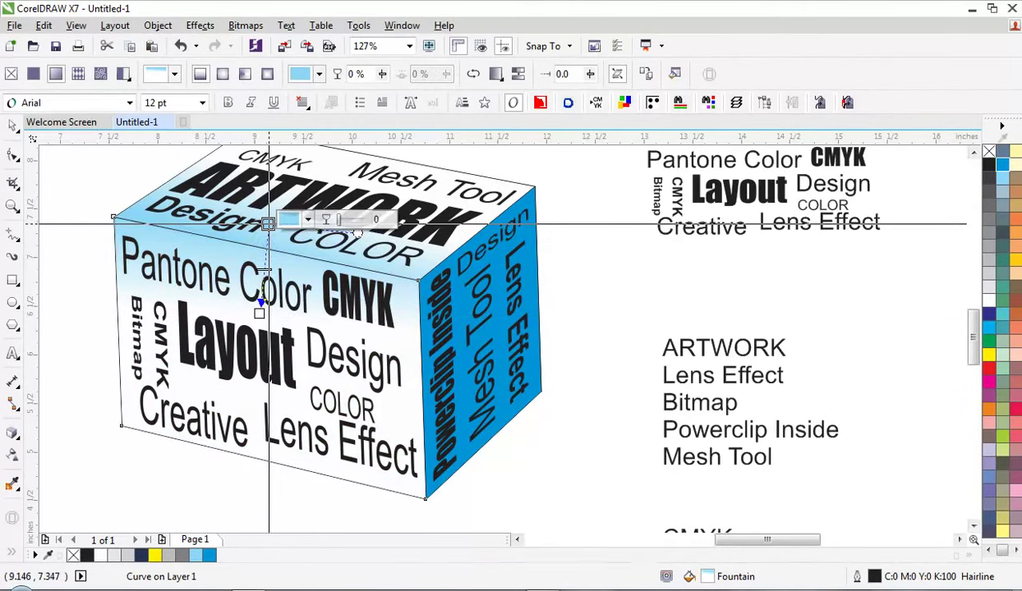
pyautogui.moveTo(258, 313); pyautogui.dragTo(257, 319)
pyautogui.click(12, 125)
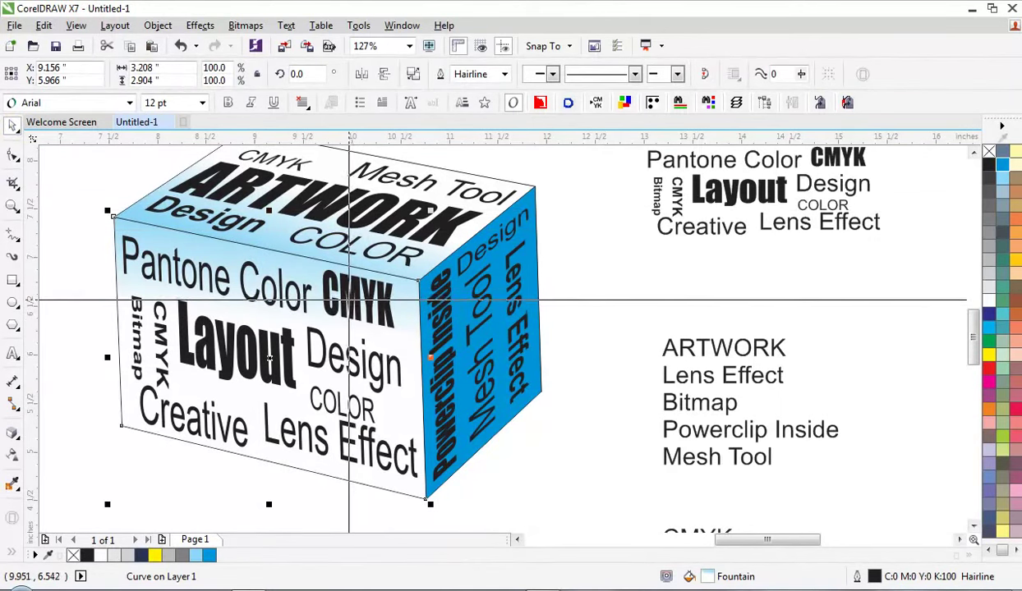
# Step: Colour the front face's word group dark blue after trying red and lighter blue
pyautogui.click(365, 296)
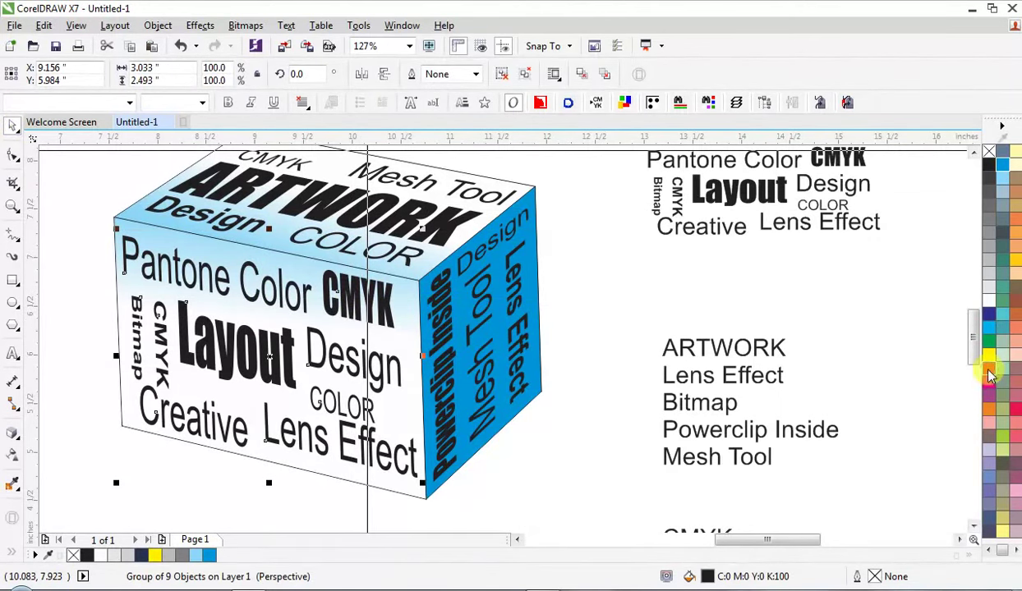
pyautogui.click(988, 369)
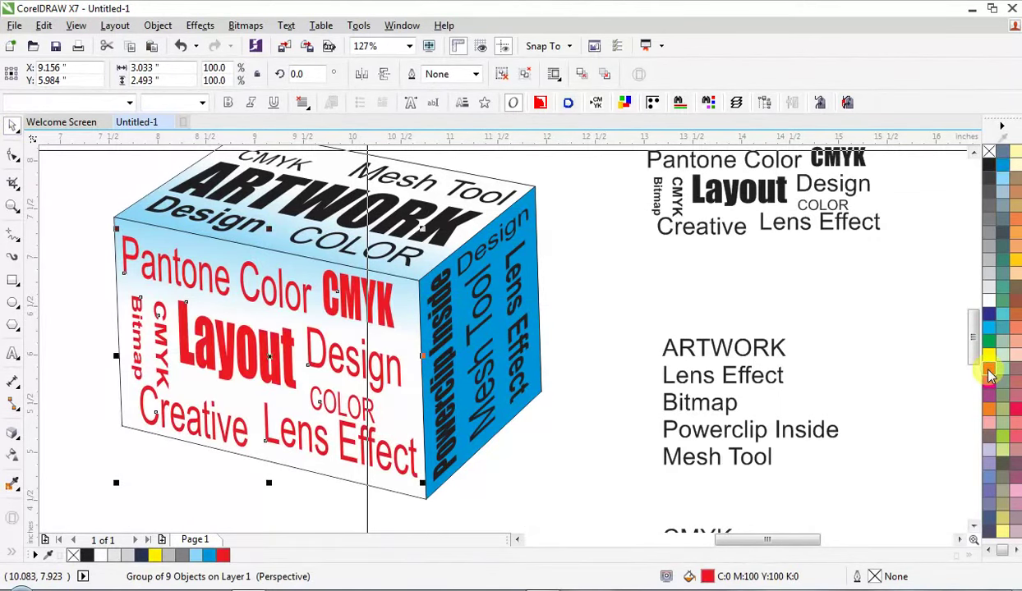
pyautogui.click(1003, 166)
pyautogui.click(992, 317)
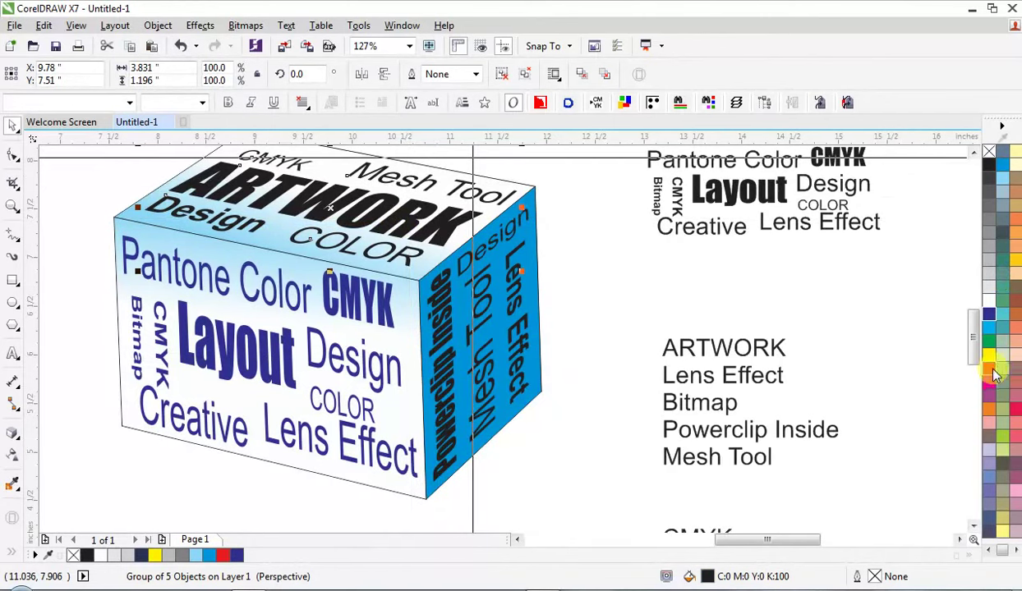
# Step: Colour the top face's word group dark red and the side face's word group white
pyautogui.click(990, 375)
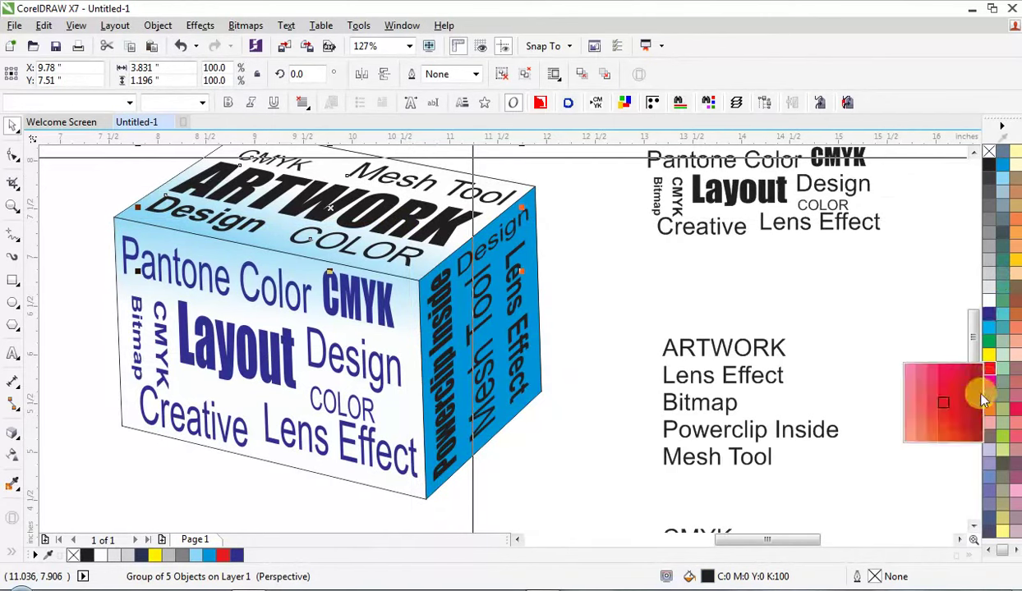
pyautogui.click(946, 393)
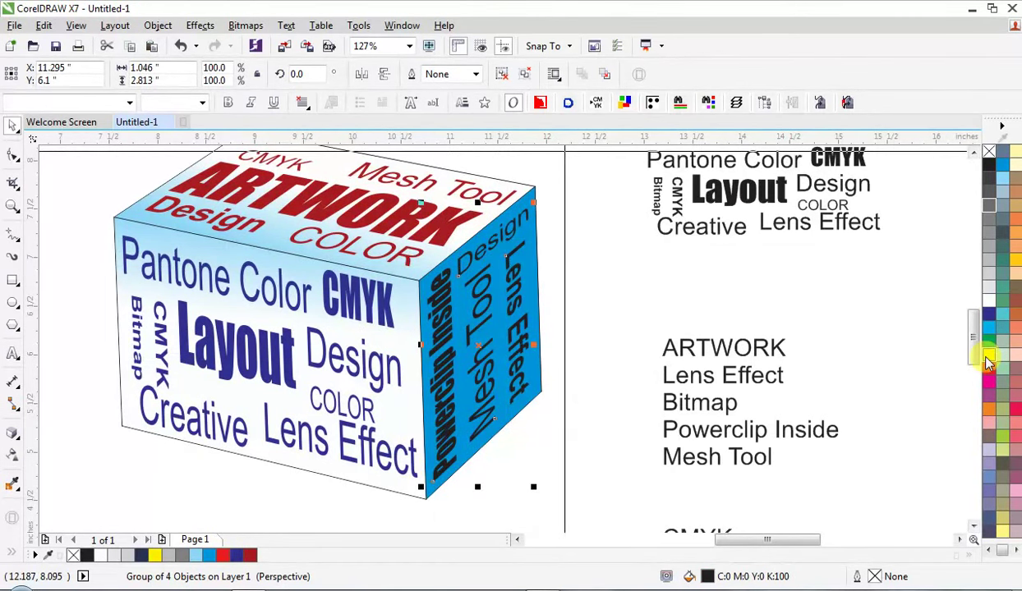
pyautogui.click(988, 362)
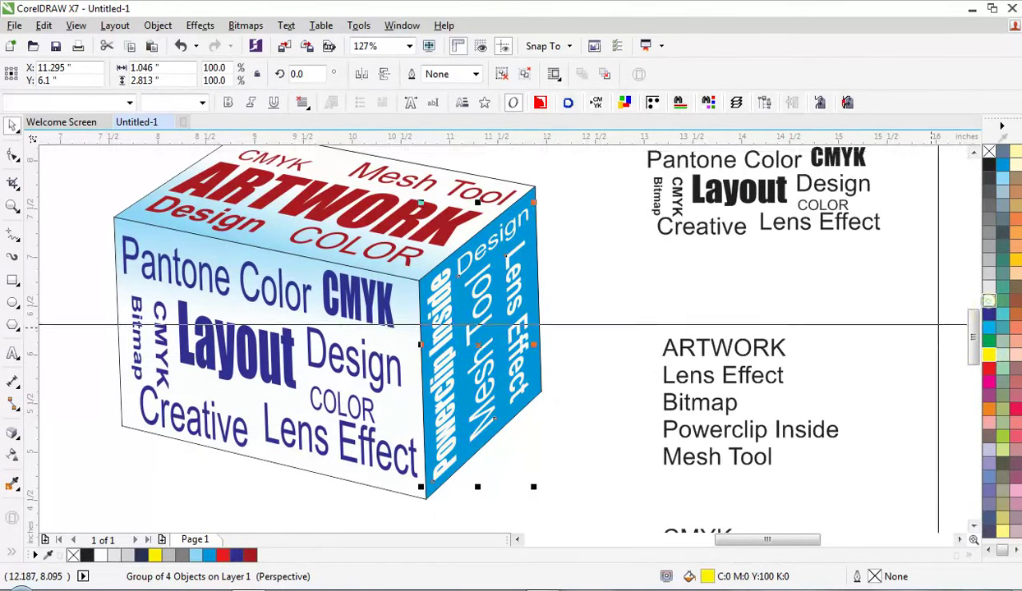
# Step: Delete the leftover source words and spare typographic block beside the box
pyautogui.scroll(-2, 650, 308)
pyautogui.moveTo(635, 194); pyautogui.dragTo(957, 475)
pyautogui.press('Delete')
# Step: Select the whole box, zoom to it and view the artwork in full-screen preview
pyautogui.moveTo(308, 182); pyautogui.dragTo(605, 436)
pyautogui.hotkey('shift', 'F2')
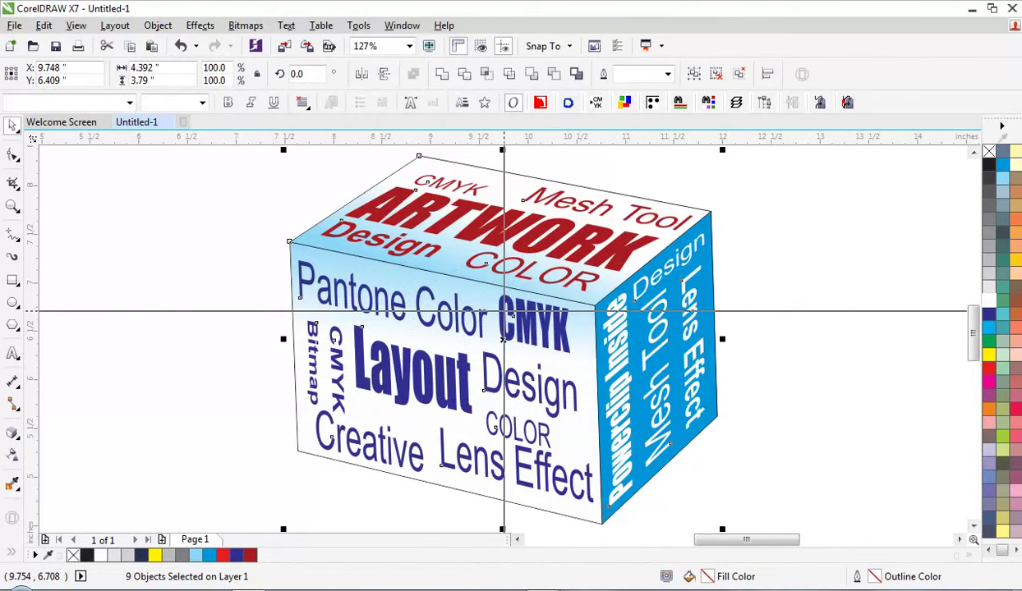
pyautogui.press('F9')
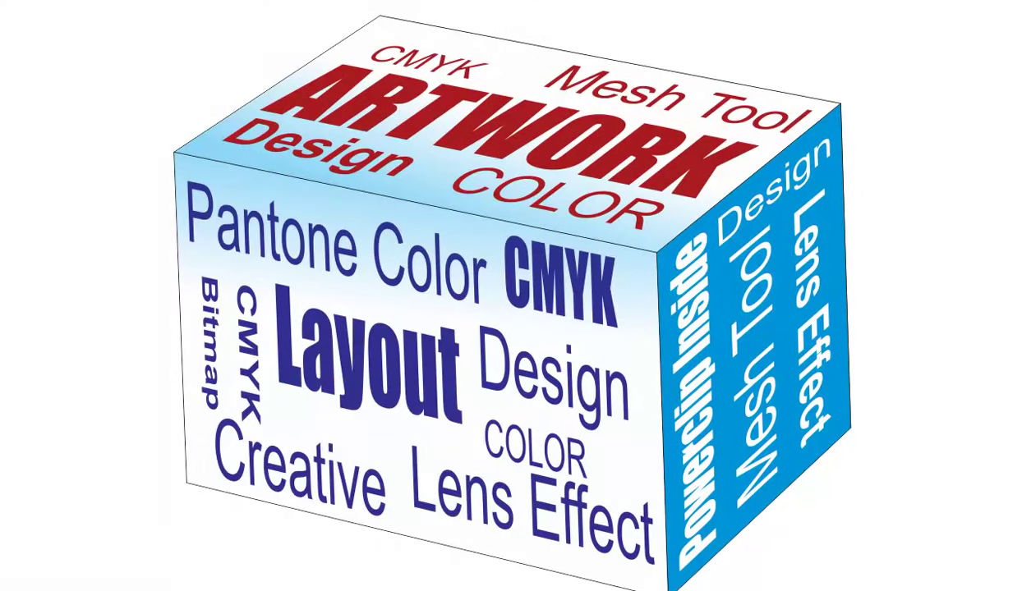